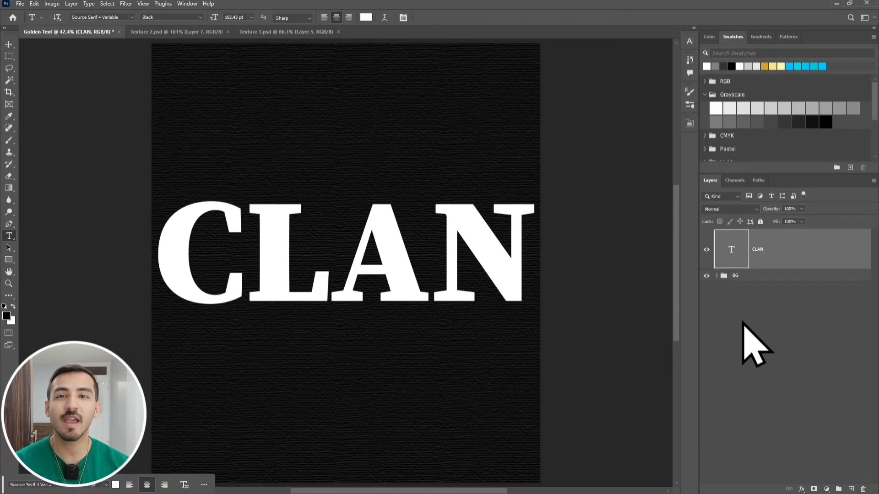
# - Open the layer style settings of the CLAN text layer and set its fill opacity to 0%
pyautogui.hotkey('ctrl', '+')
pyautogui.hotkey('ctrl', '+')
pyautogui.hotkey('ctrl', '+')
pyautogui.hotkey('ctrl', '+')
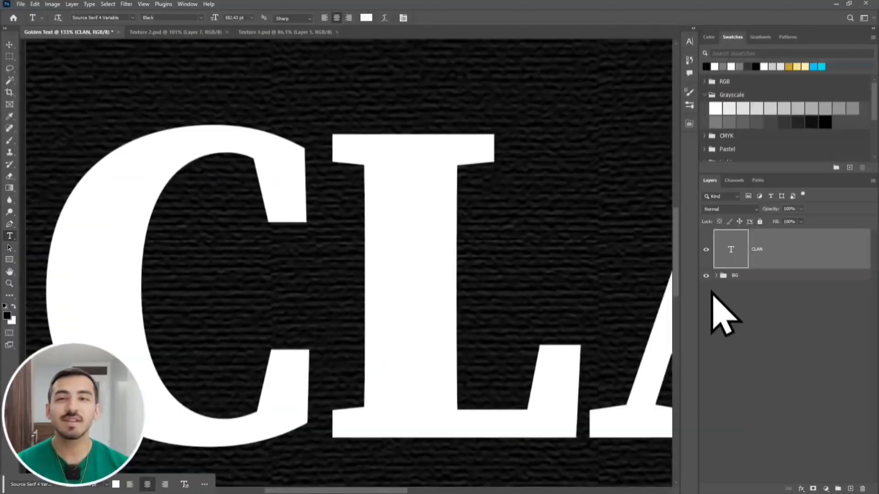
pyautogui.doubleClick(799, 248)
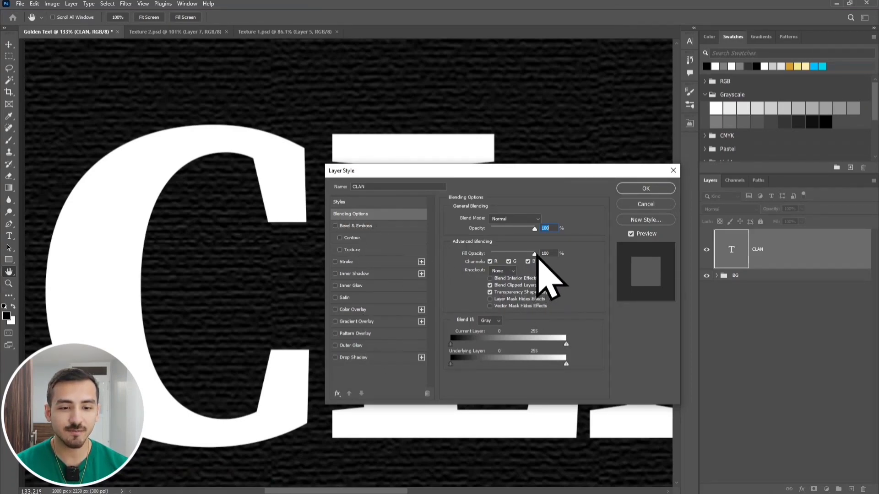
pyautogui.moveTo(534, 255); pyautogui.dragTo(477, 262)
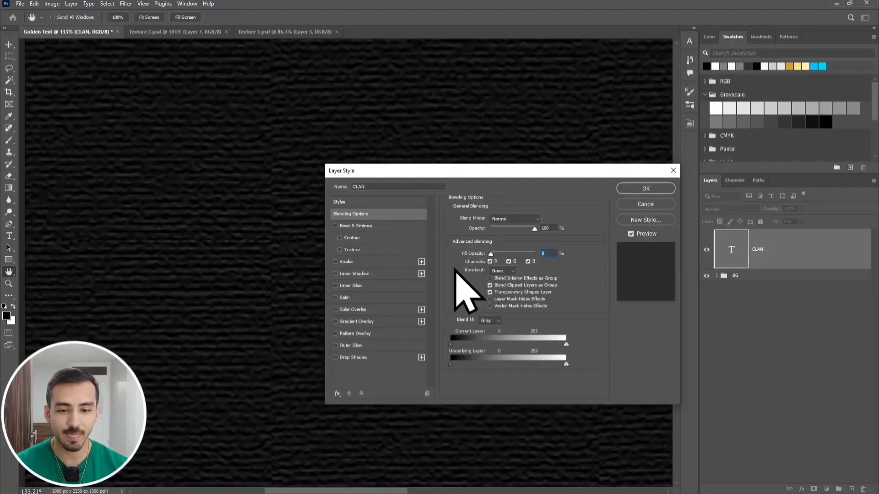
# - Add a Color Overlay to the CLAN text in gray 808080, Normal blend mode, 100% opacity
pyautogui.click(362, 310)
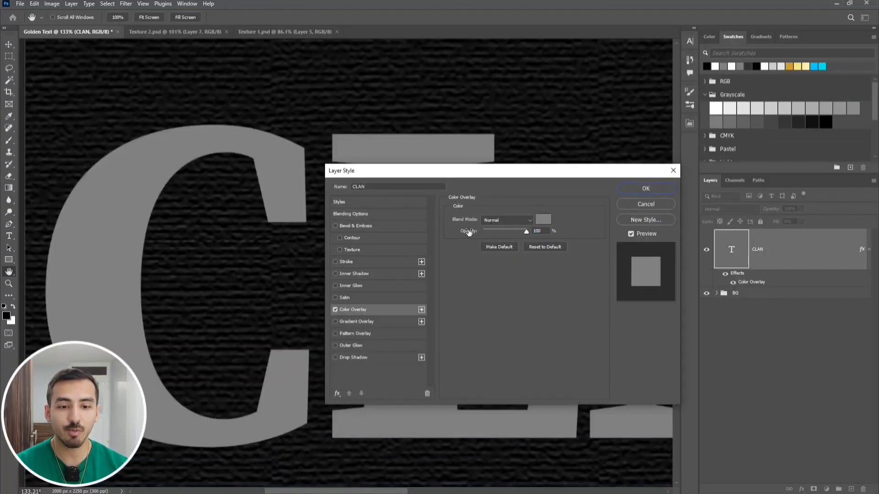
pyautogui.click(543, 220)
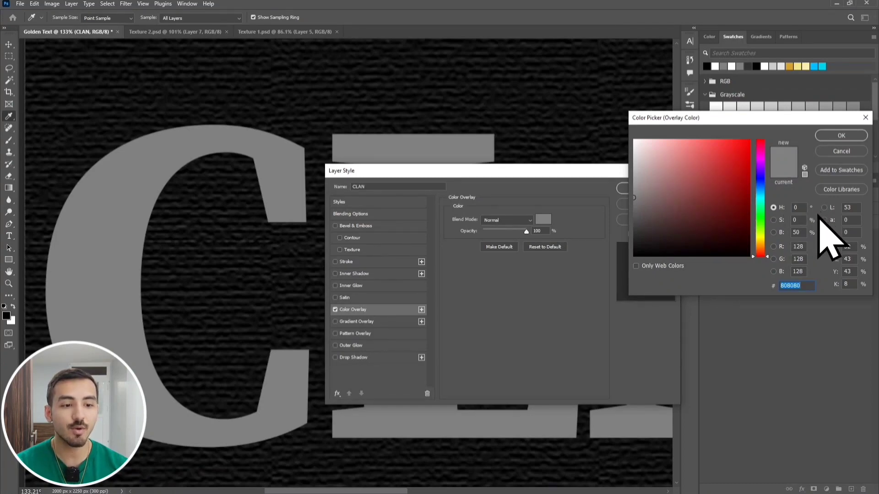
pyautogui.click(840, 135)
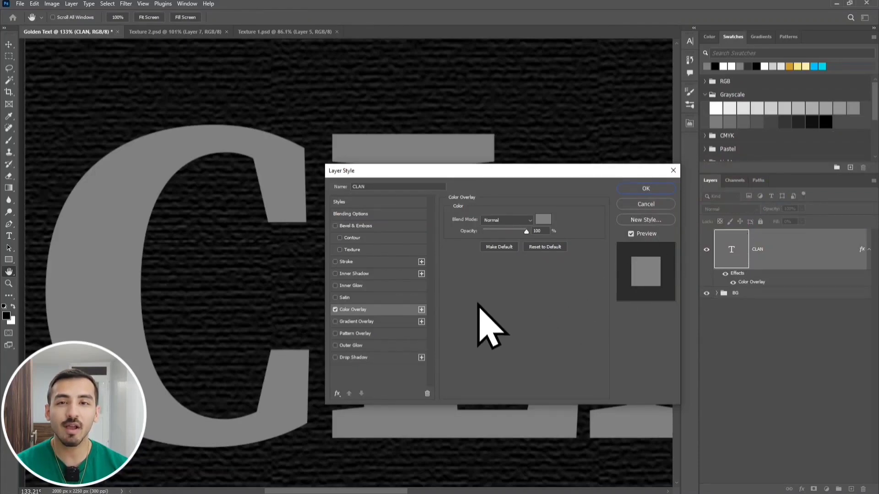
# - Add a smooth Inner Bevel with 700% depth, 10 px size, 90° angle, linear gloss contour, and 50% Linear Dodge highlight and Multiply shadow
pyautogui.click(381, 226)
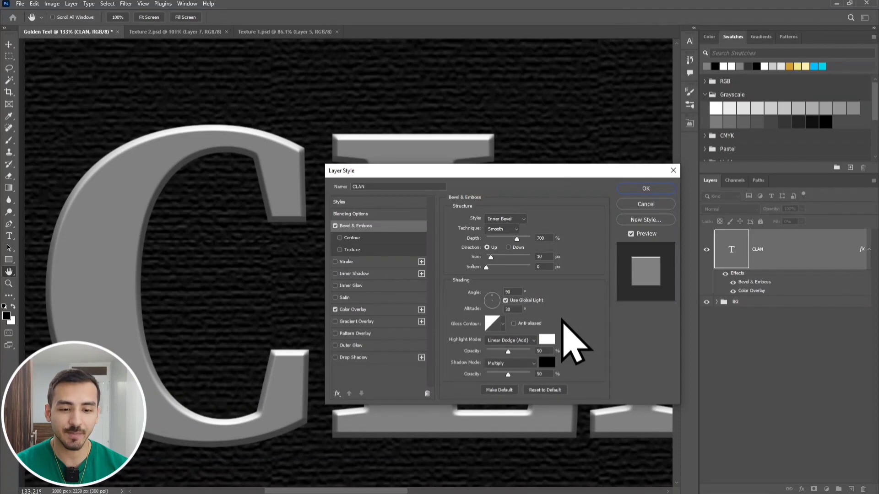
pyautogui.click(504, 325)
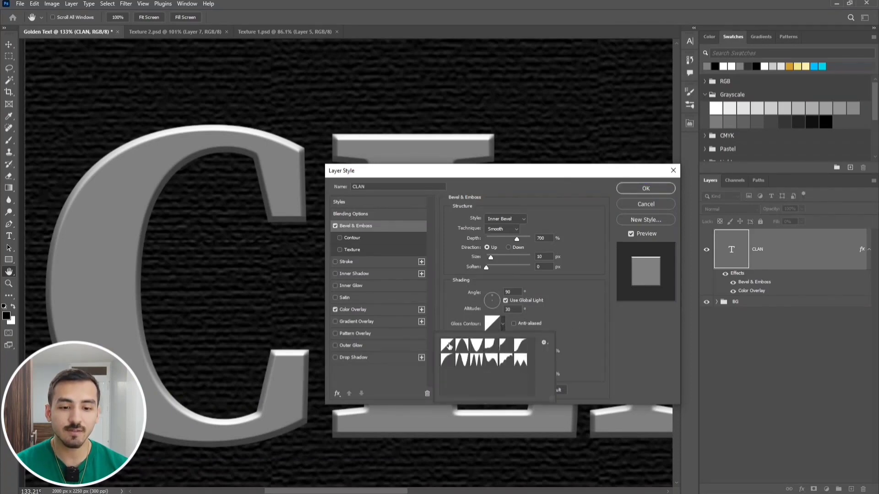
pyautogui.click(565, 323)
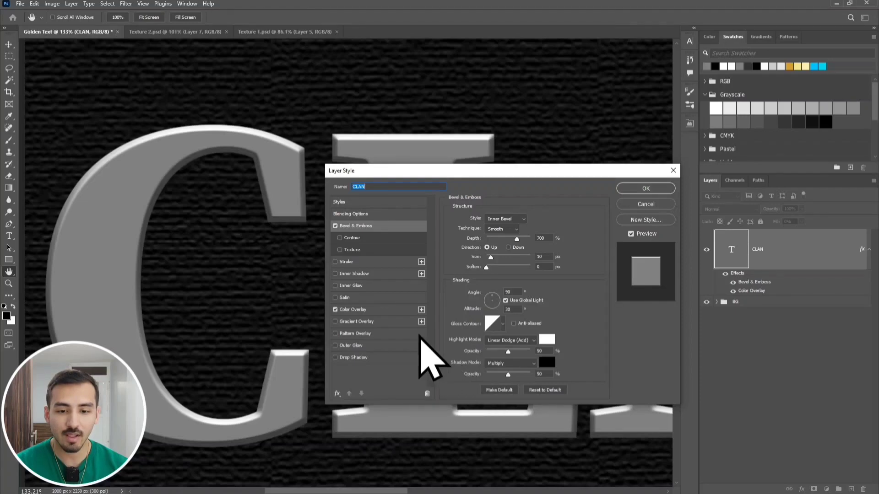
# - Add a black Multiply Inner Shadow at 35% opacity, 90° angle, 0 px distance and 60 px size with the linear contour
pyautogui.click(369, 274)
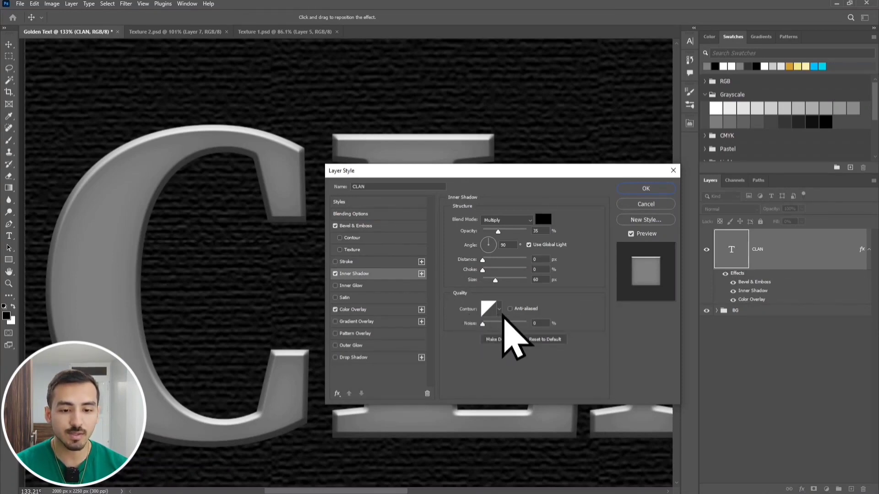
pyautogui.click(499, 310)
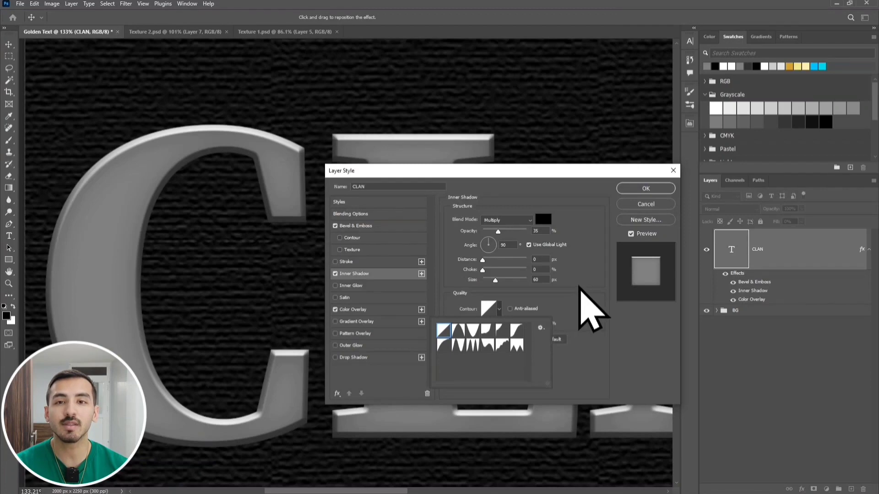
pyautogui.click(579, 287)
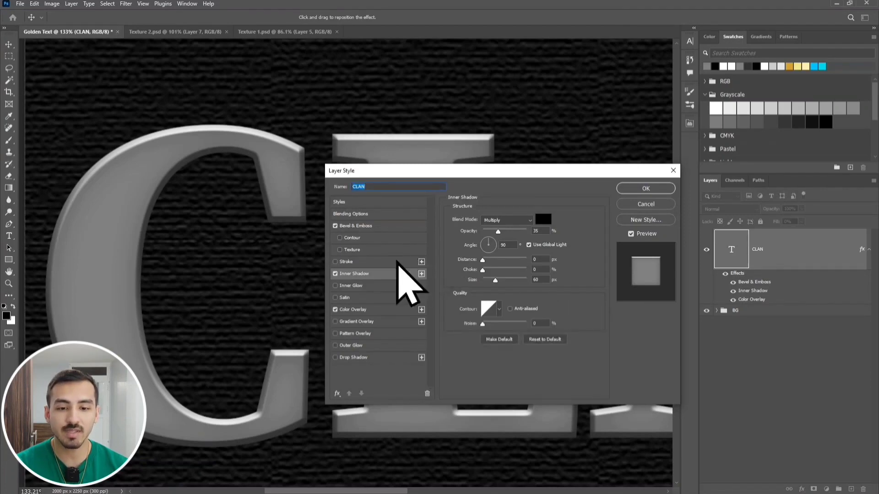
# - Add a 10 px inside Stroke at 50% opacity with a linear gold gradient fill and open its gradient for editing
pyautogui.click(384, 261)
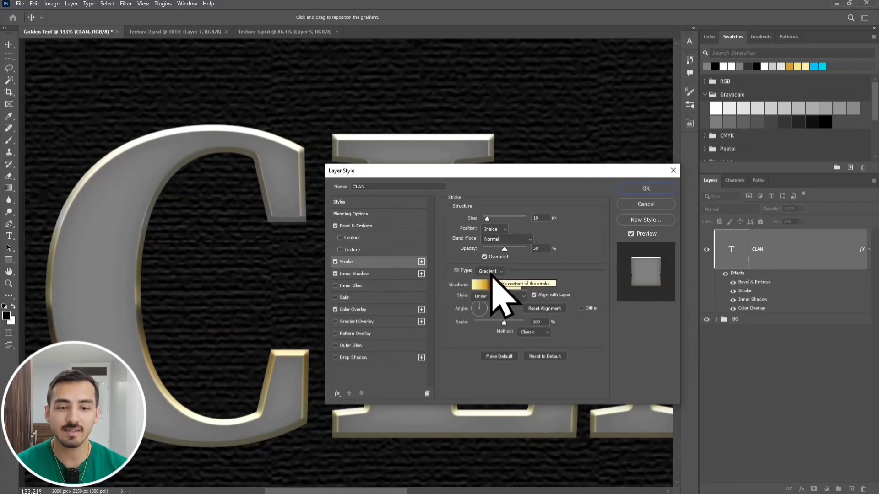
pyautogui.click(517, 288)
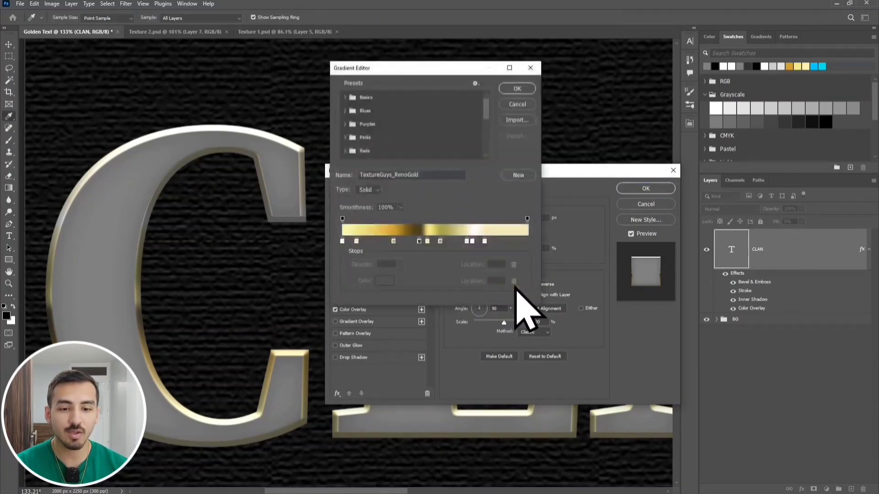
# - Examine the location and hex color of the first two color stops in the stroke gradient
pyautogui.click(342, 241)
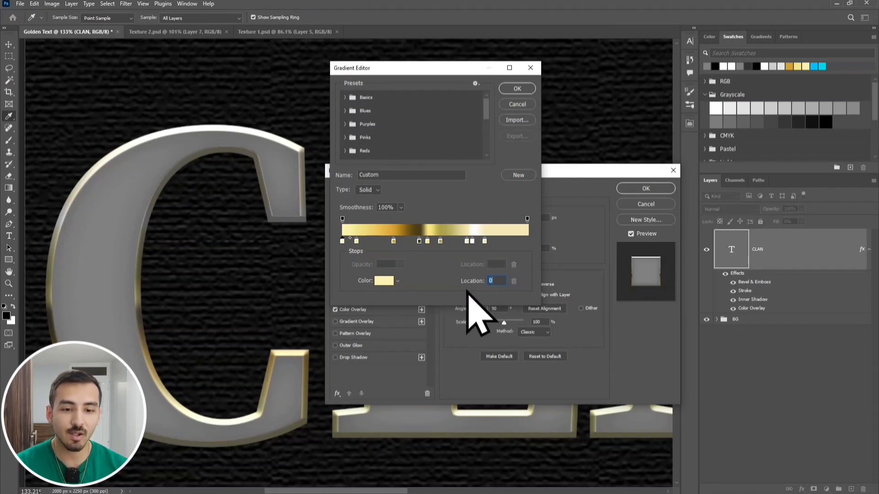
pyautogui.click(388, 280)
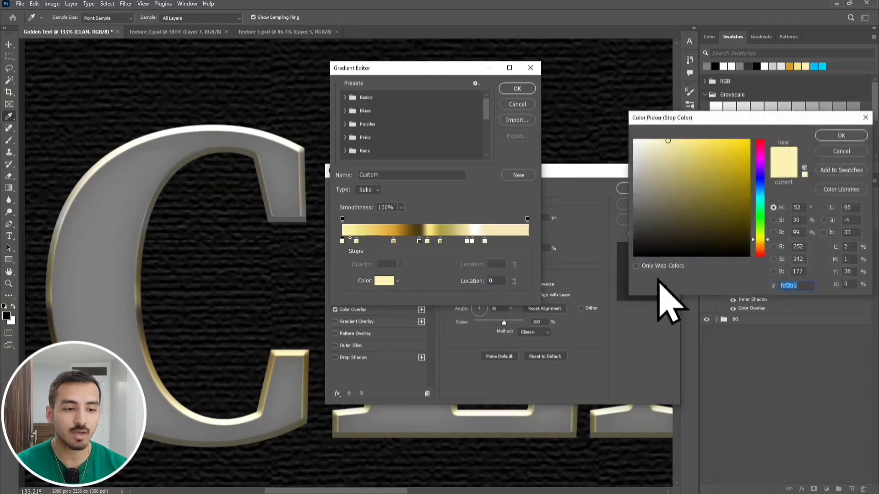
pyautogui.moveTo(749, 118); pyautogui.dragTo(604, 123)
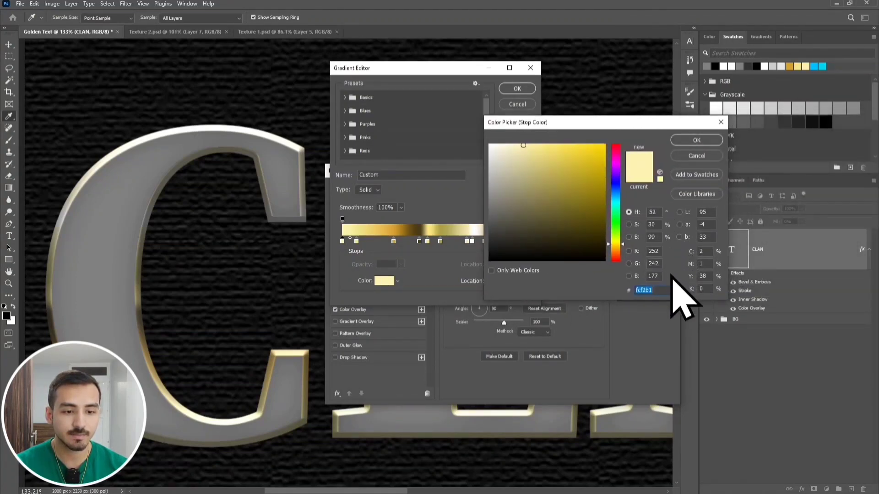
pyautogui.click(691, 143)
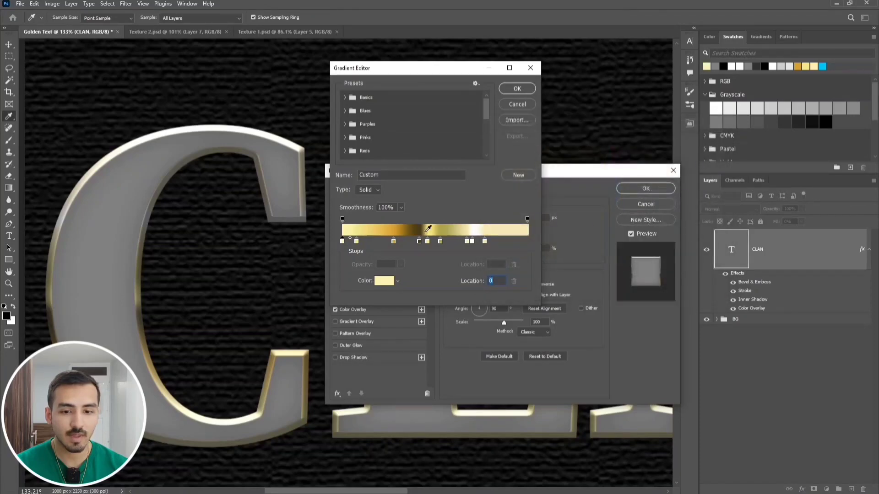
pyautogui.click(357, 241)
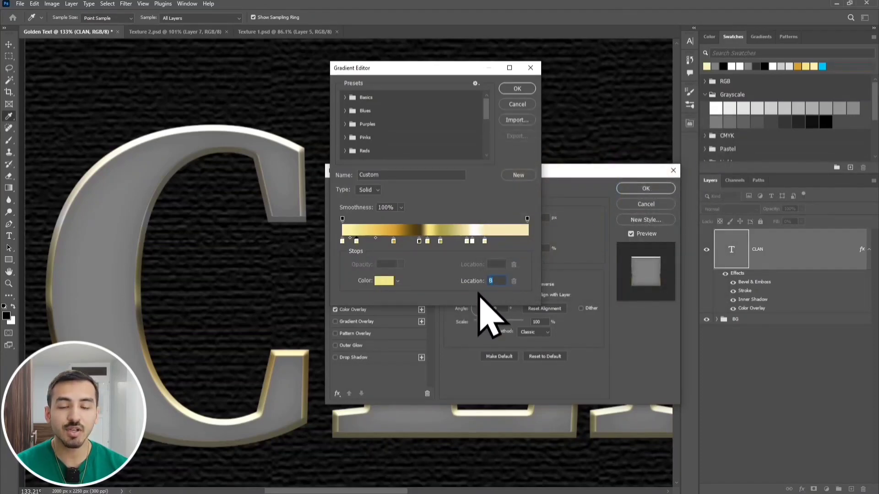
pyautogui.click(384, 281)
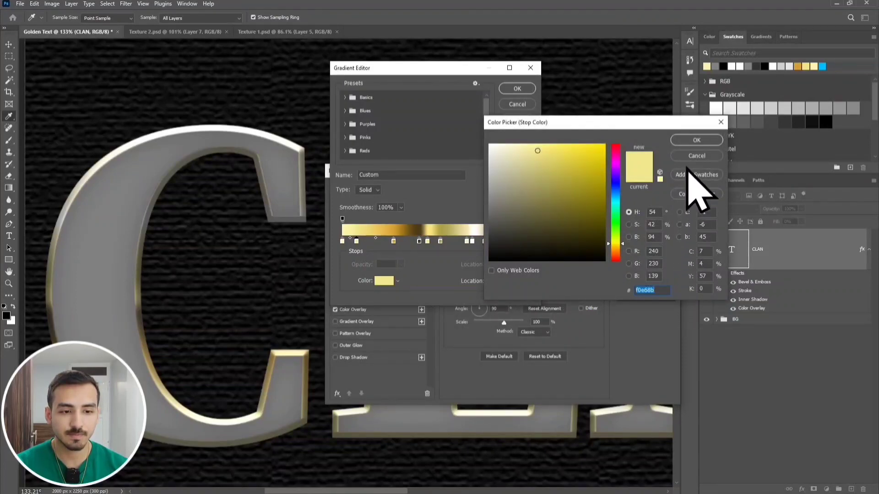
pyautogui.click(688, 143)
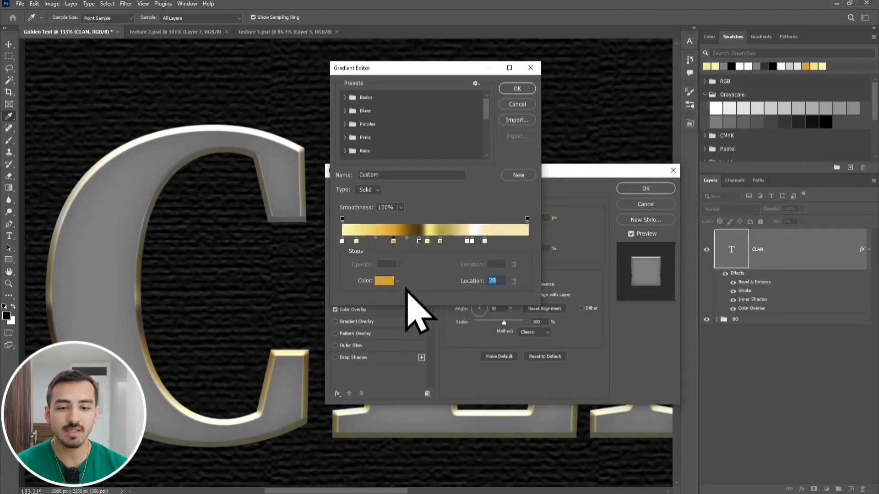
# - Examine the hex colors and locations of the orange, dark brown and yellow stops around the middle of the stroke gradient
pyautogui.click(385, 283)
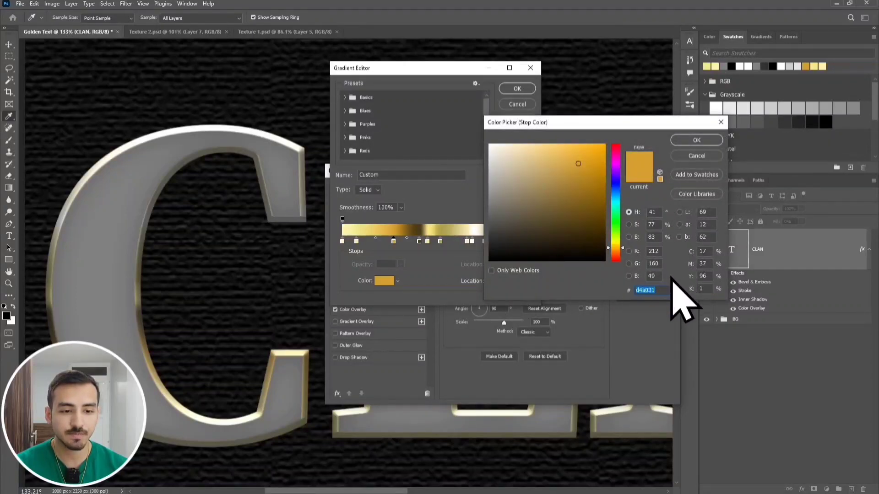
pyautogui.click(694, 140)
pyautogui.click(419, 241)
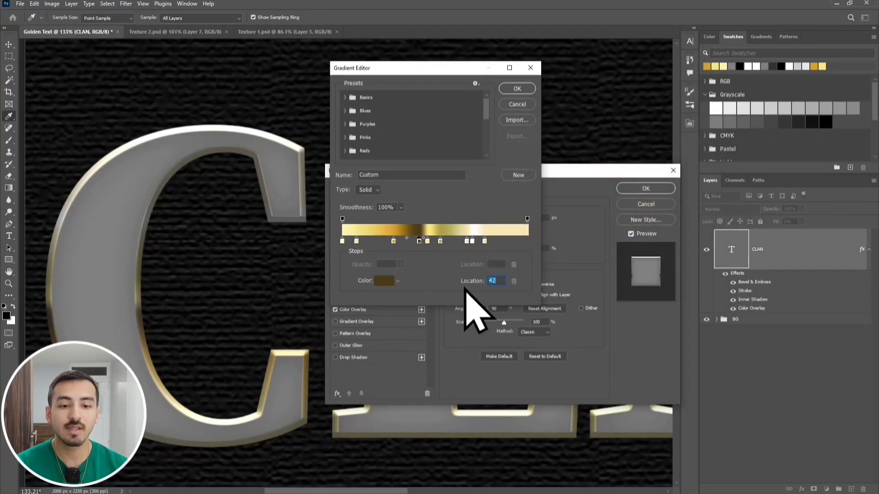
pyautogui.click(385, 284)
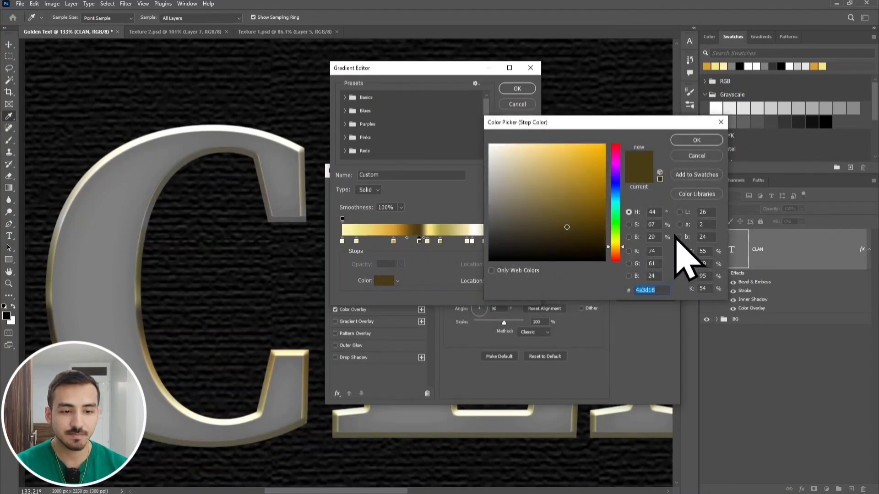
pyautogui.click(695, 141)
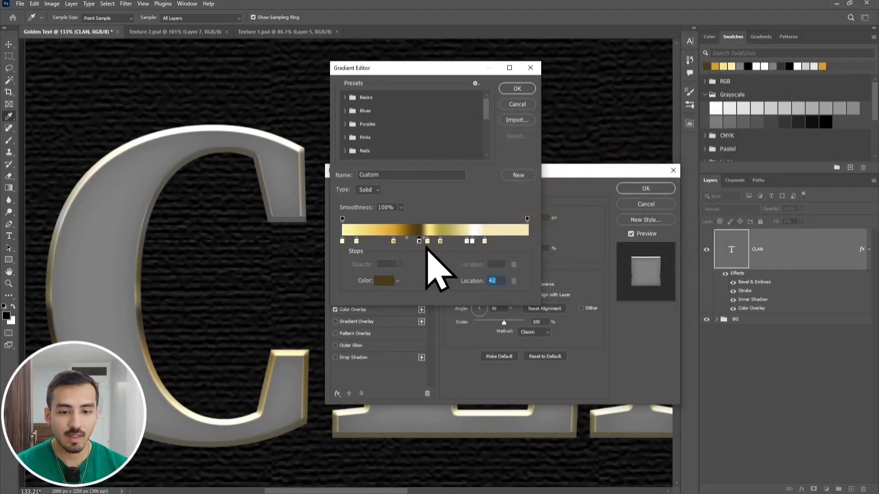
pyautogui.click(427, 241)
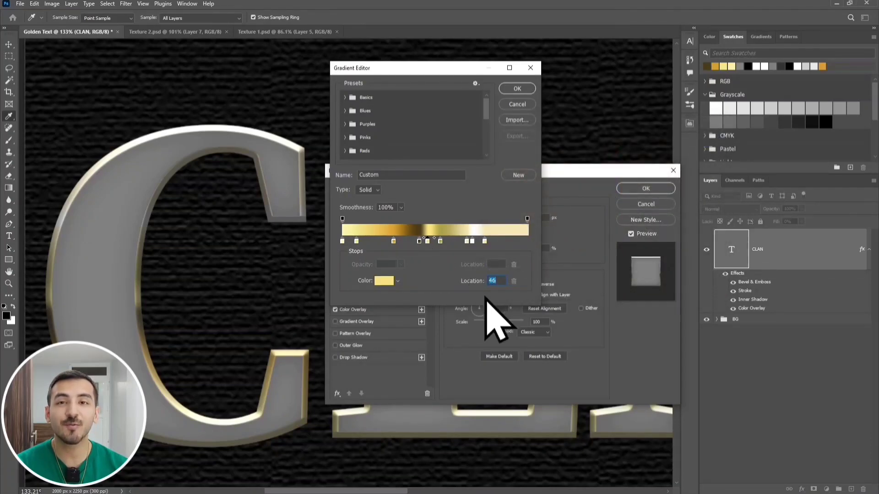
pyautogui.click(384, 280)
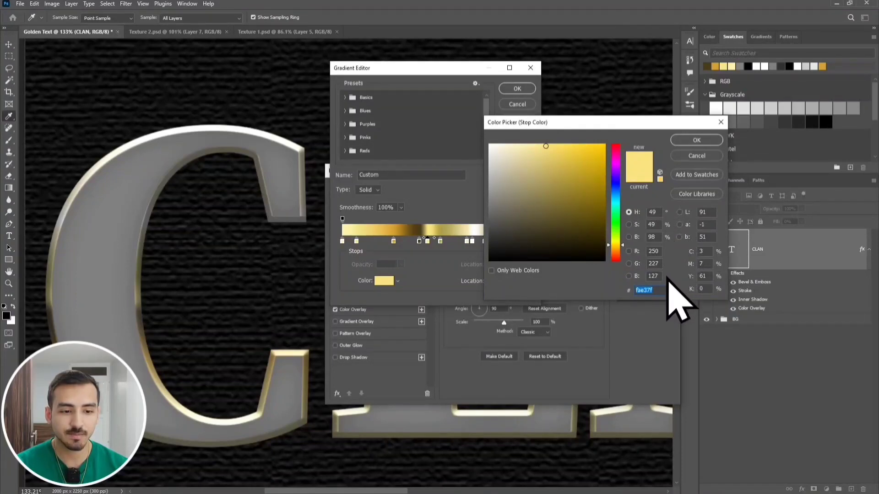
pyautogui.click(696, 140)
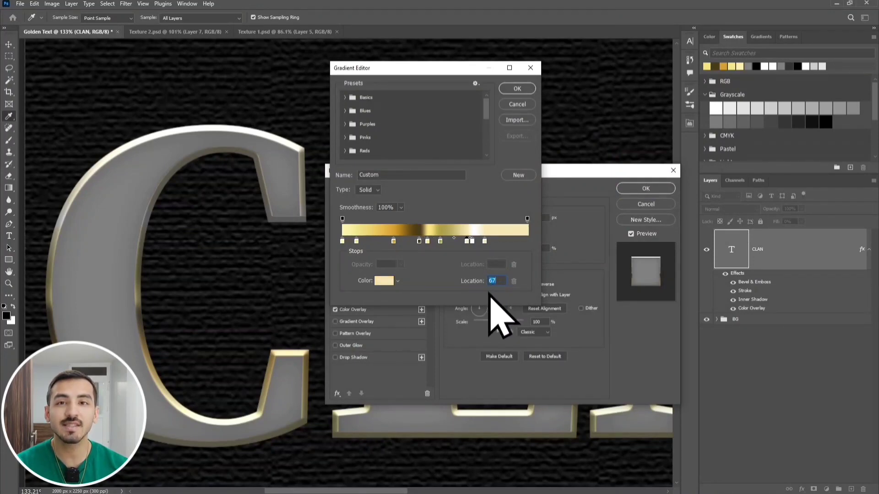
# - Examine the hex colors and locations of the last three color stops in the stroke gradient
pyautogui.click(387, 283)
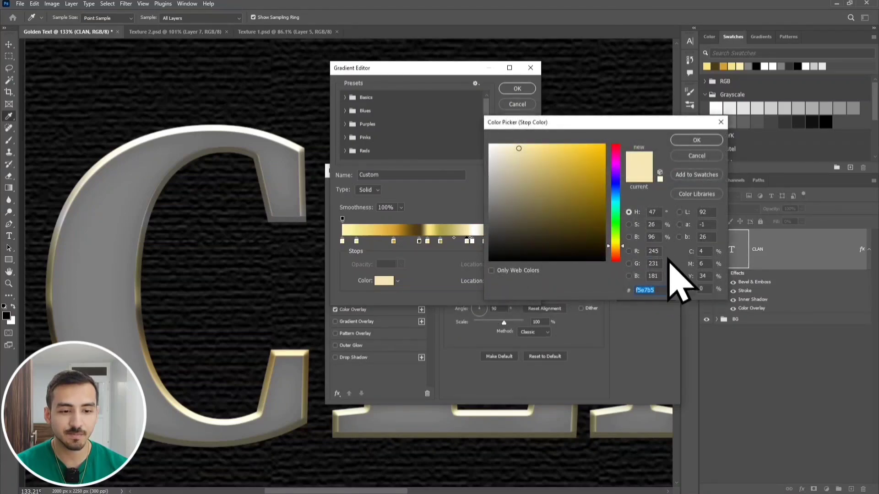
pyautogui.click(696, 140)
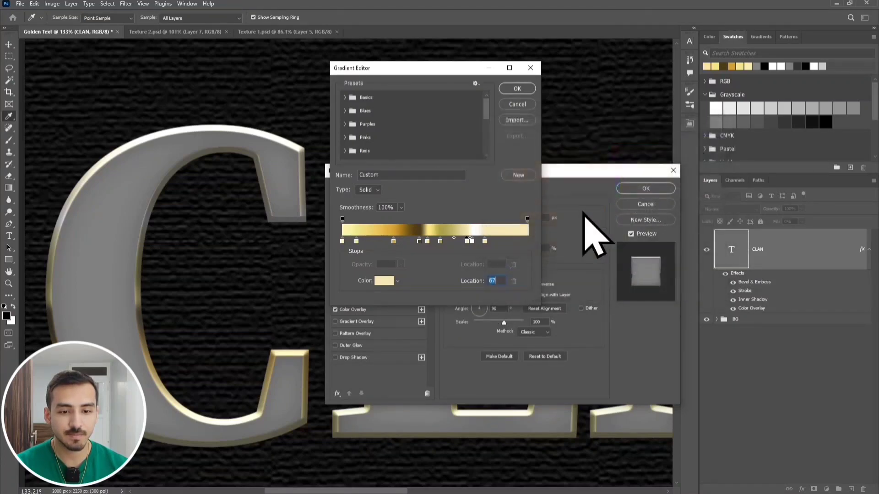
pyautogui.click(472, 241)
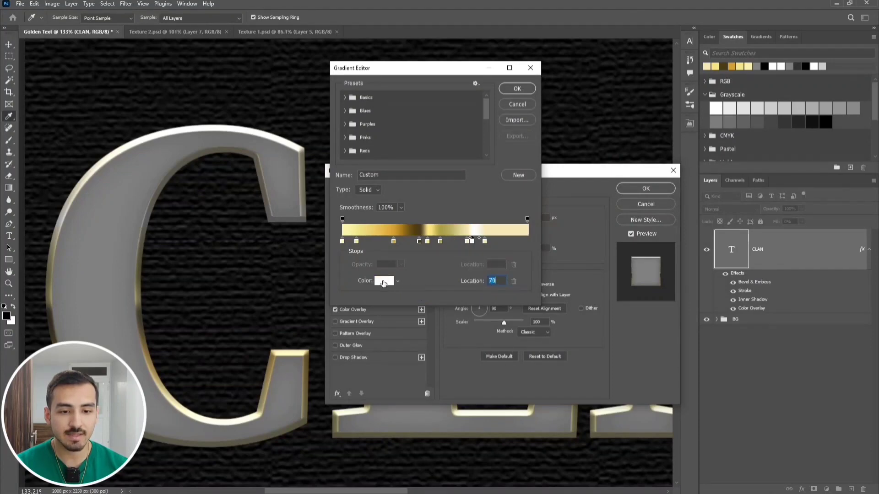
pyautogui.click(384, 281)
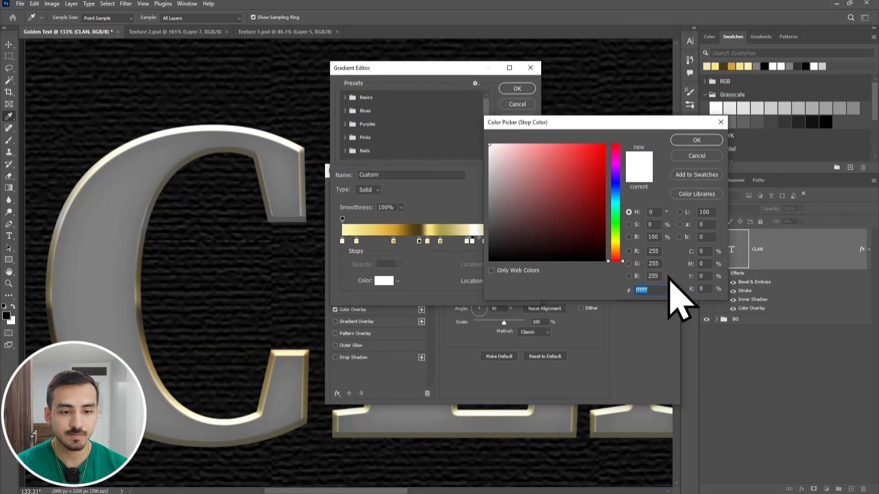
pyautogui.click(695, 142)
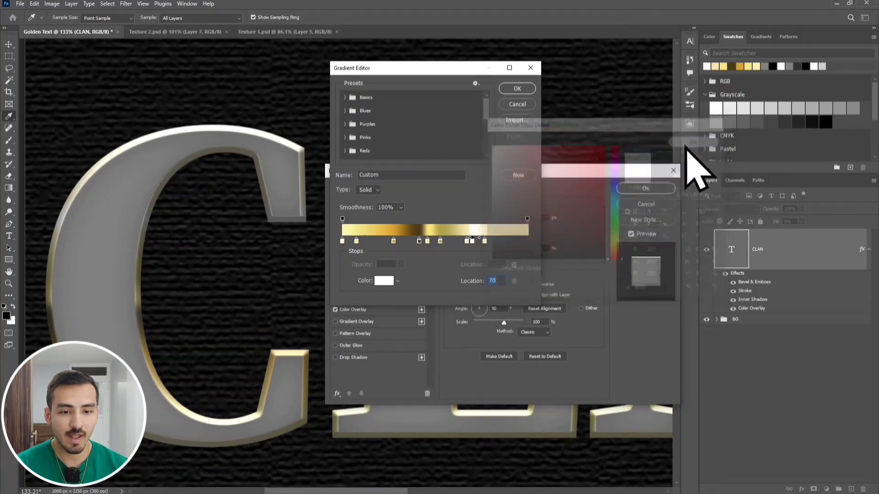
pyautogui.click(484, 241)
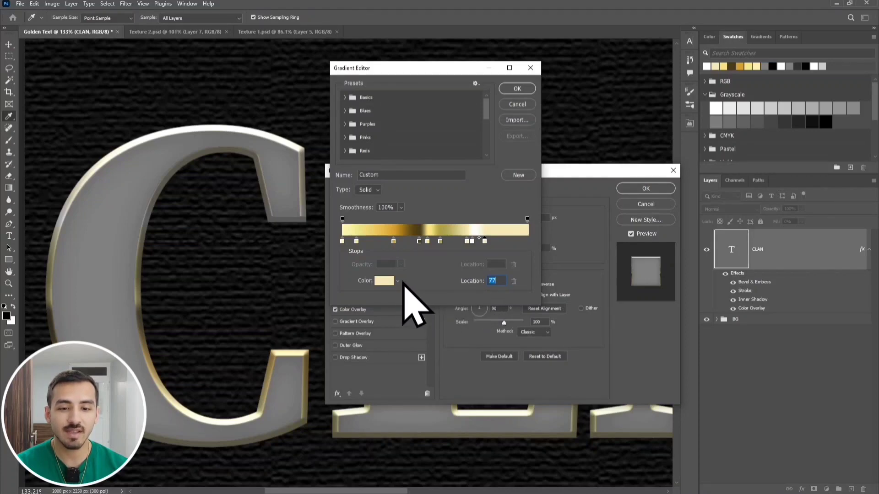
pyautogui.click(384, 280)
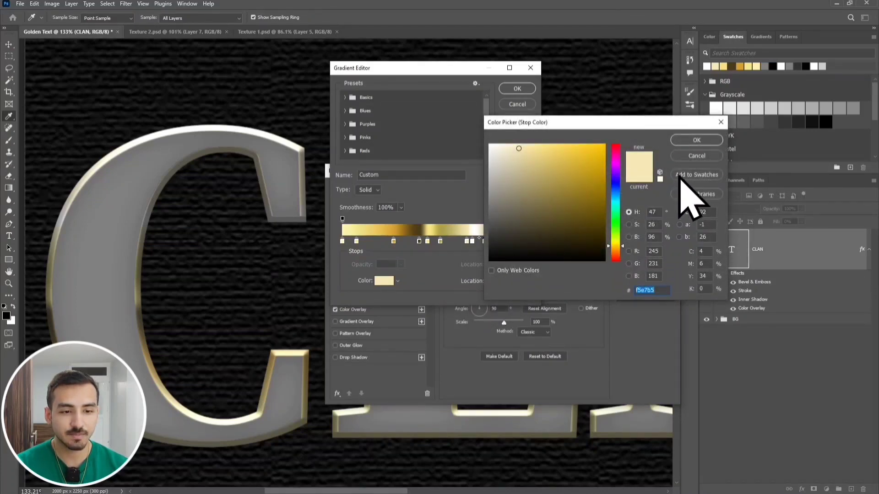
pyautogui.click(692, 140)
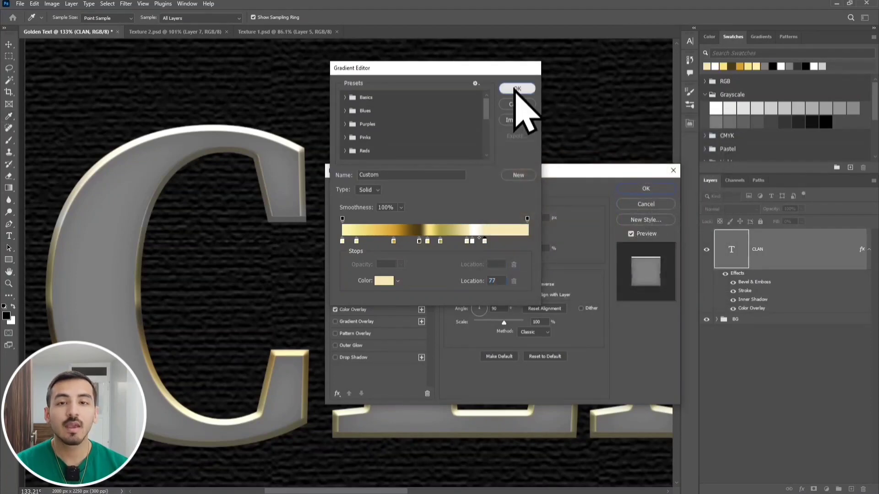
# - Accept the stroke gradient and layer style settings, and convert the CLAN text layer to a smart object
pyautogui.click(516, 89)
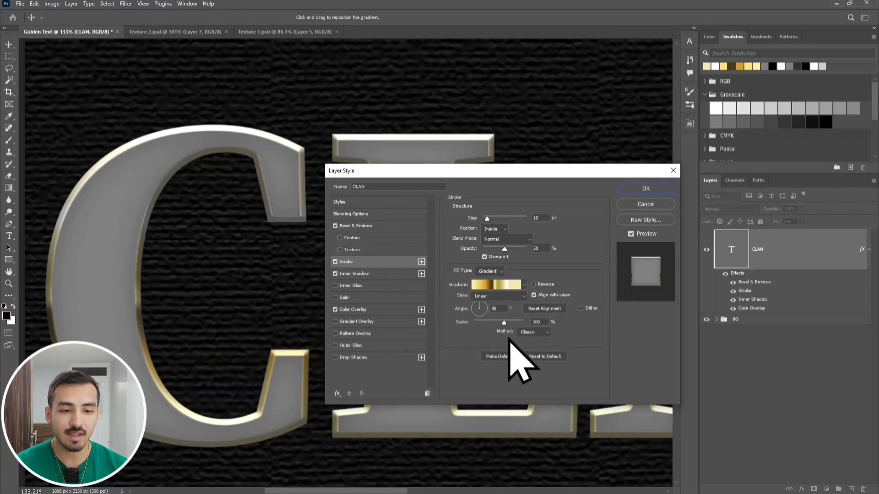
pyautogui.click(646, 188)
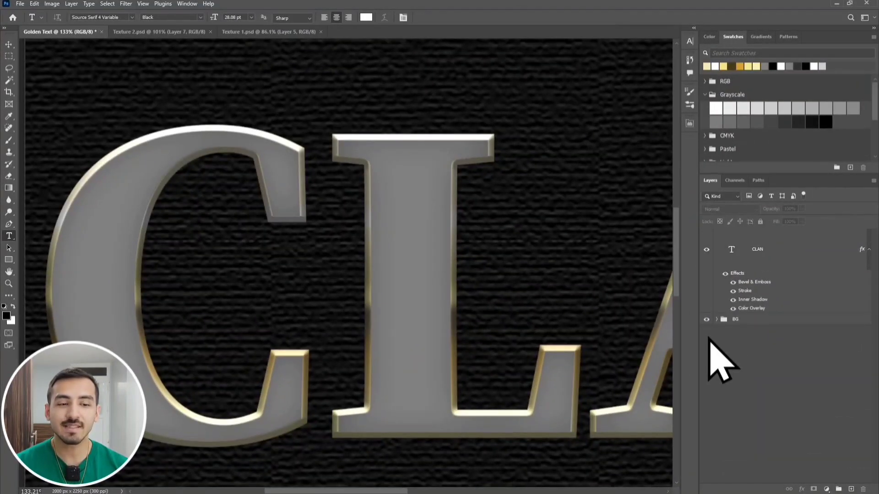
pyautogui.click(789, 252)
pyautogui.rightClick(792, 254)
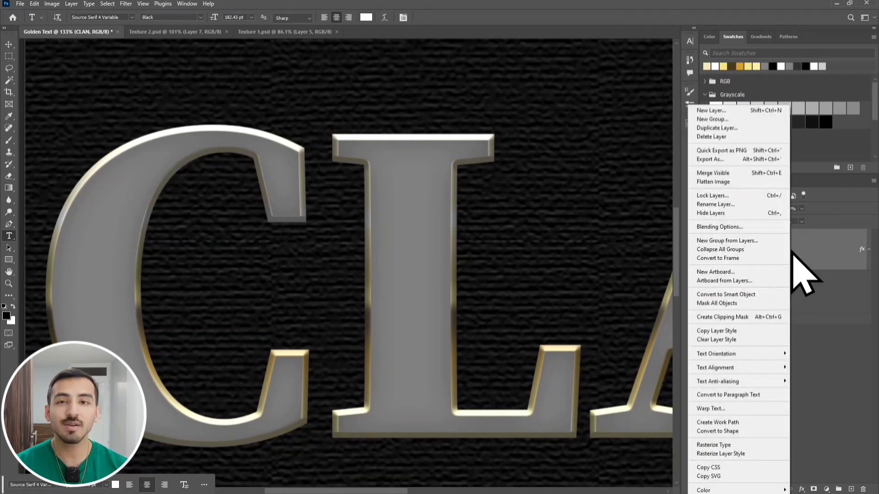
pyautogui.click(765, 296)
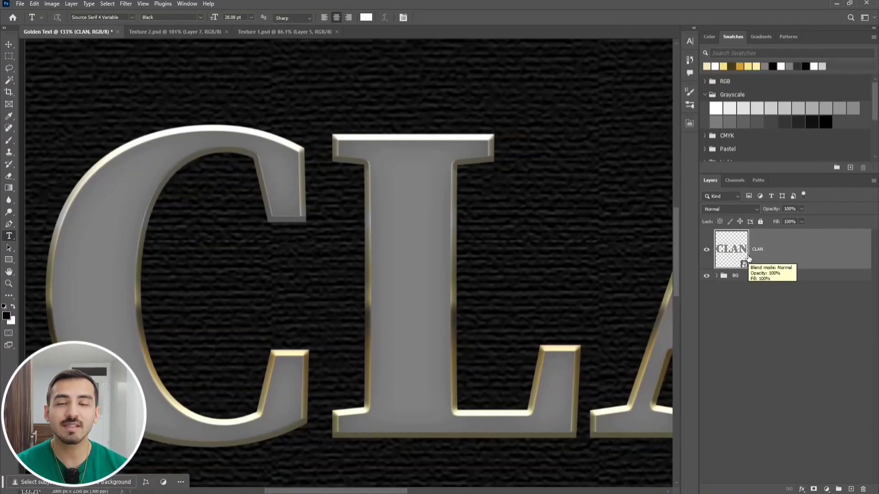
# - Add a reversed linear gold Gradient Overlay to the CLAN smart object in Overlay mode at 50% opacity, 90° angle and 100% scale
pyautogui.doubleClick(820, 254)
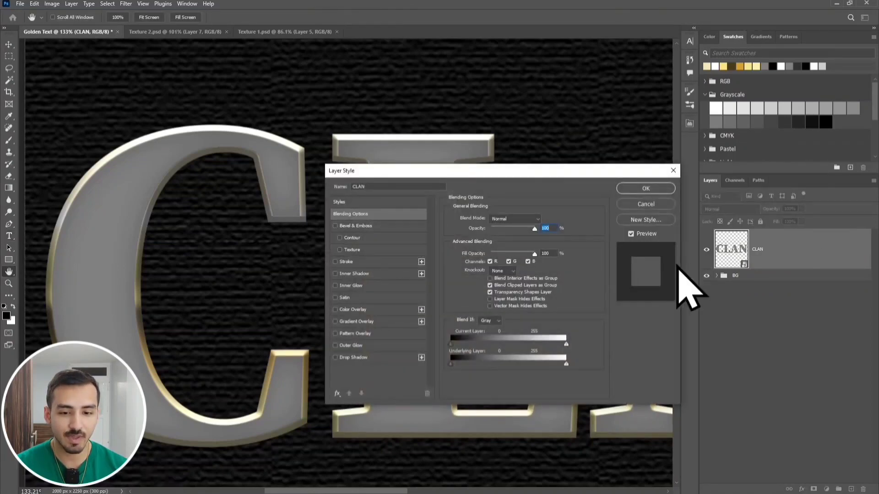
pyautogui.click(356, 322)
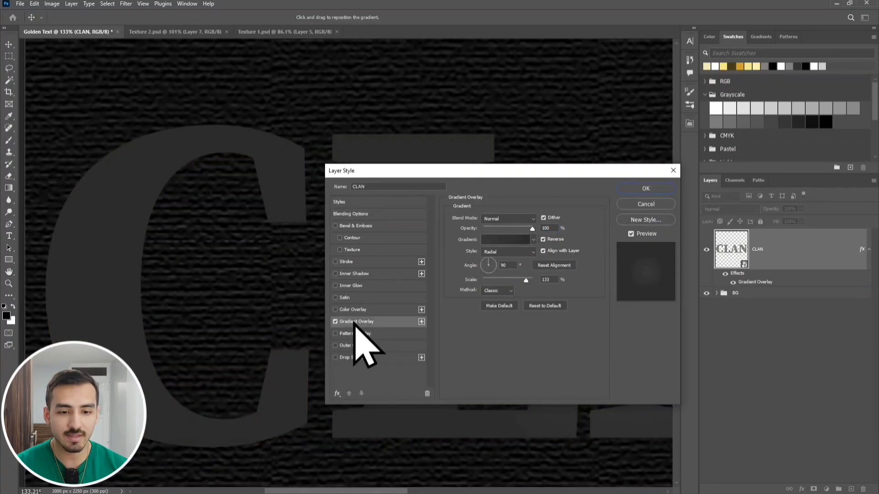
pyautogui.click(541, 306)
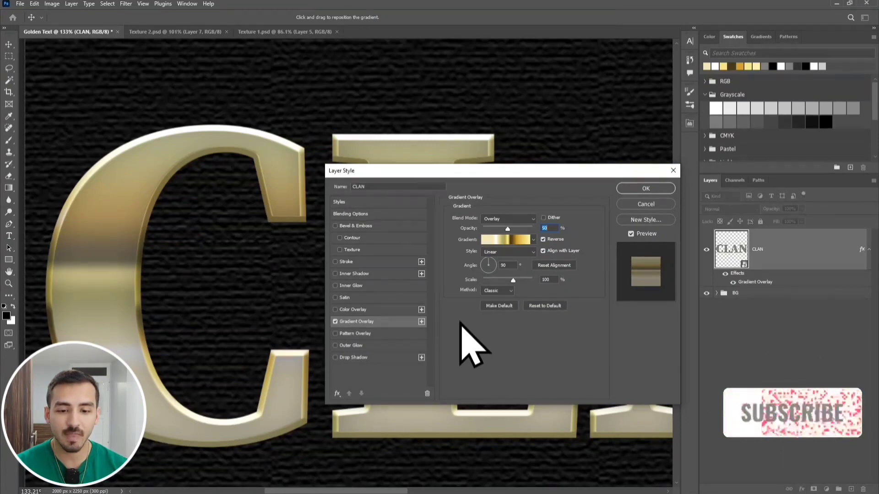
# - Add a Screen Outer Glow in #ffcf00 at 20% opacity, Softer technique, 0% spread, 29 px size, linear contour and 50% range, and apply the style
pyautogui.click(360, 346)
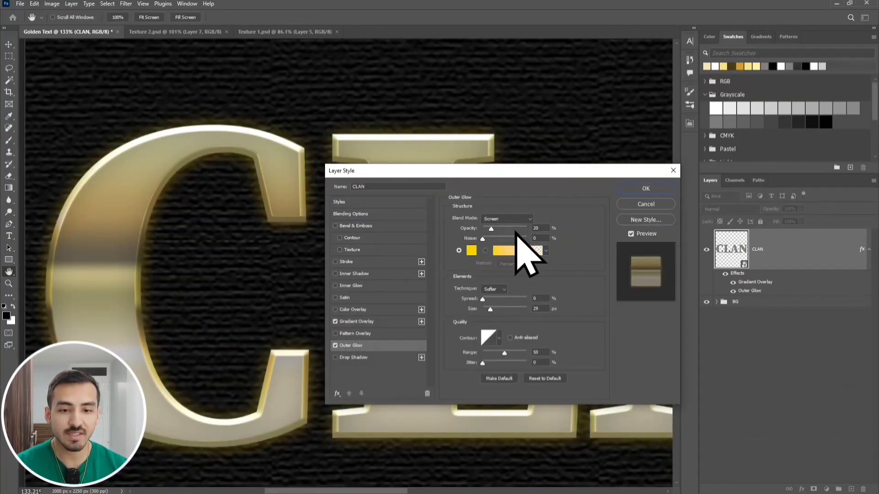
pyautogui.click(471, 250)
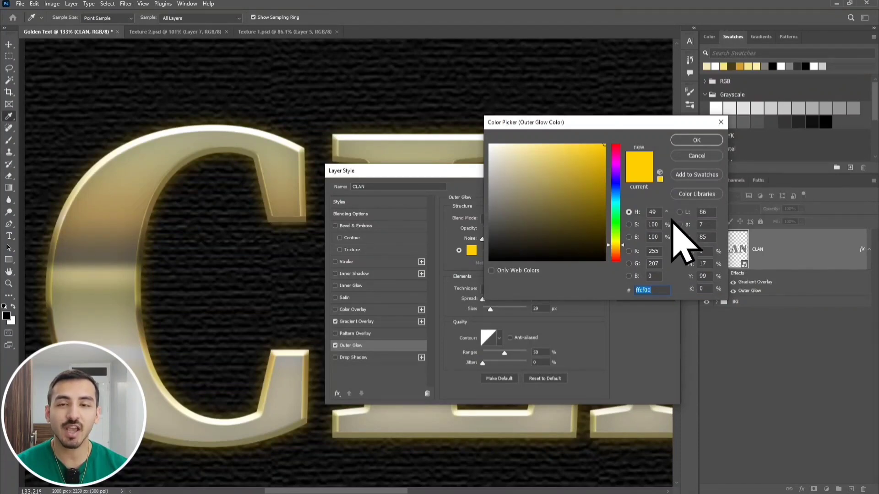
pyautogui.click(705, 141)
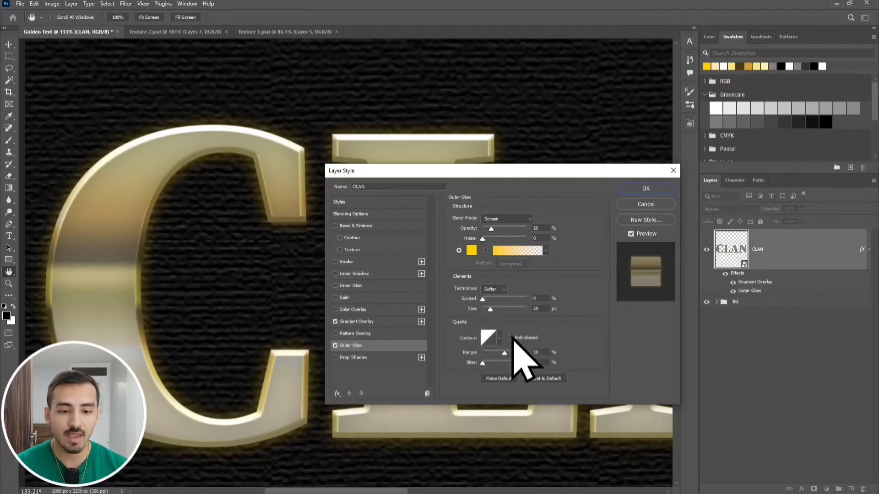
pyautogui.click(499, 338)
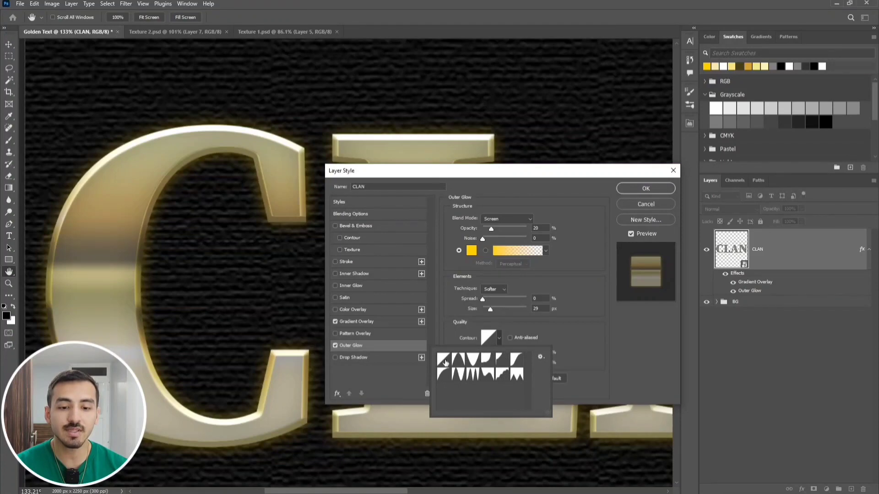
pyautogui.click(589, 352)
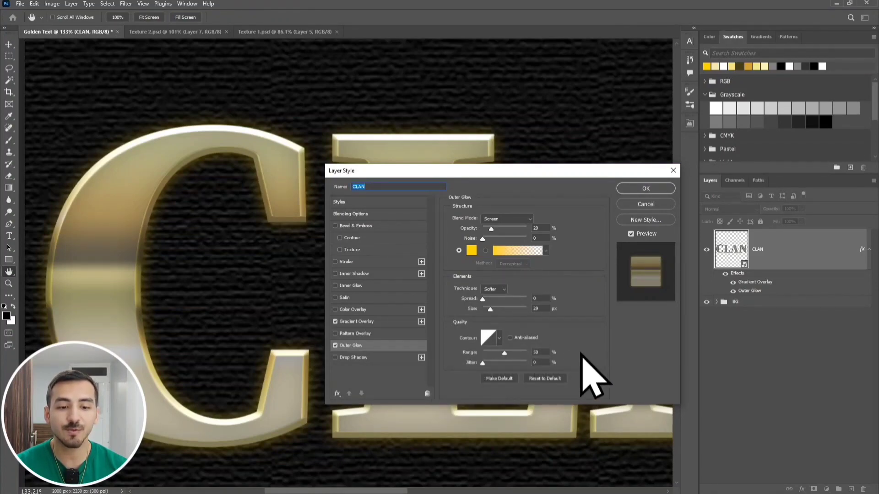
pyautogui.click(648, 189)
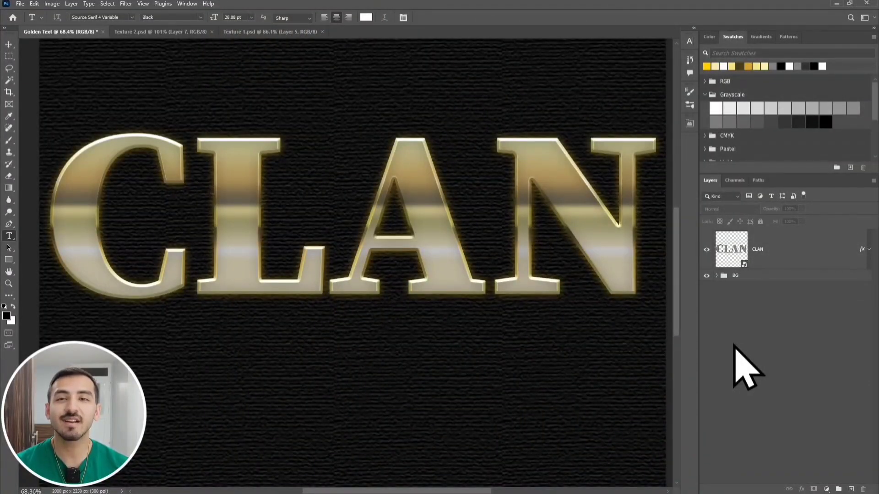
# - Add a new layer above CLAN and set the foreground color to dark gray at 20% brightness
pyautogui.click(800, 255)
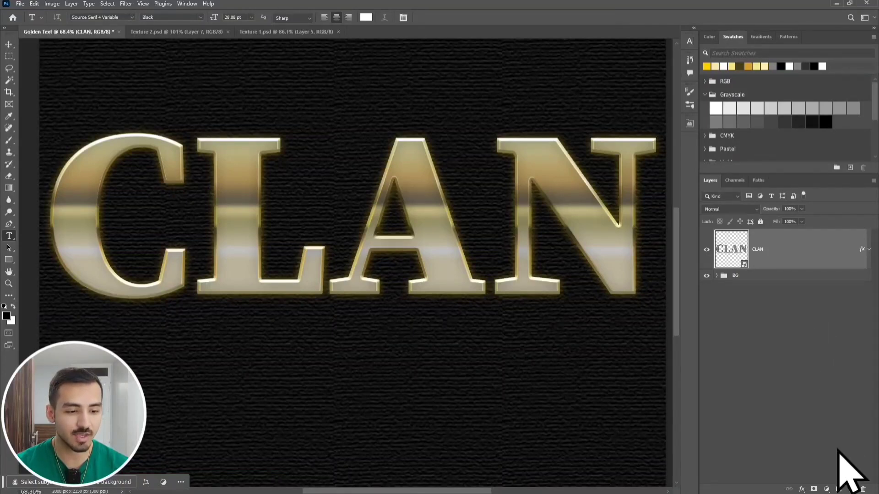
pyautogui.click(851, 489)
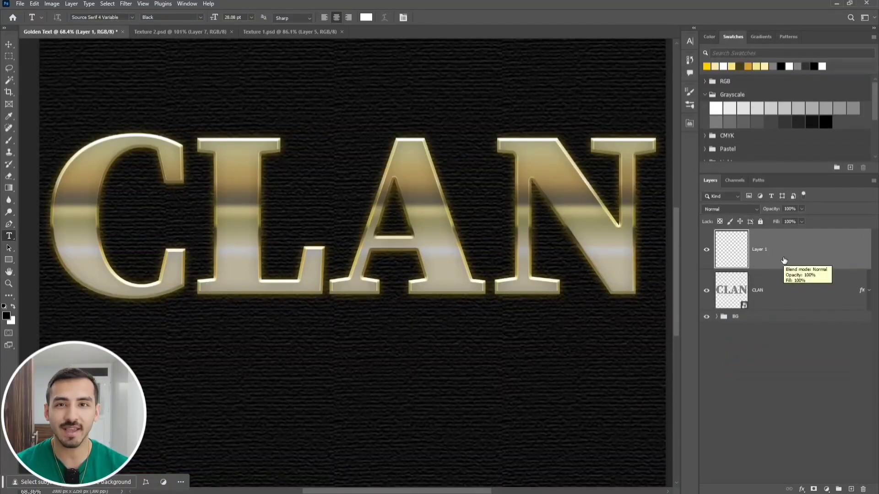
pyautogui.click(7, 315)
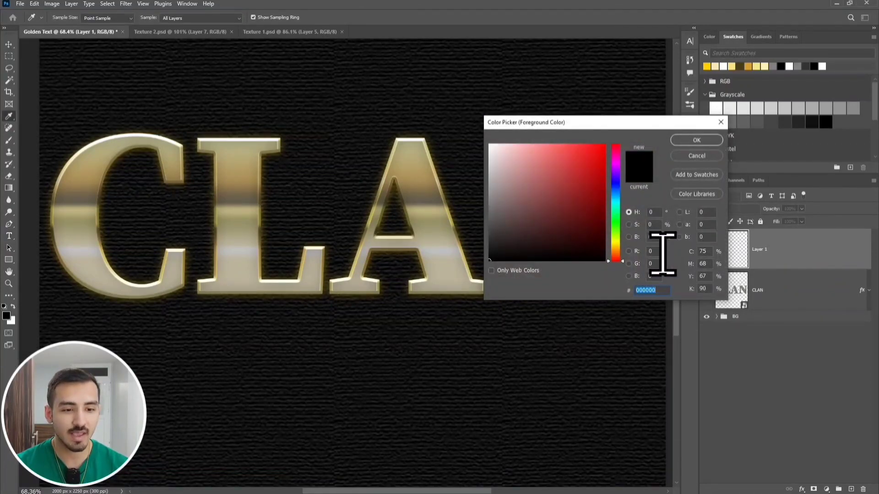
pyautogui.click(655, 237)
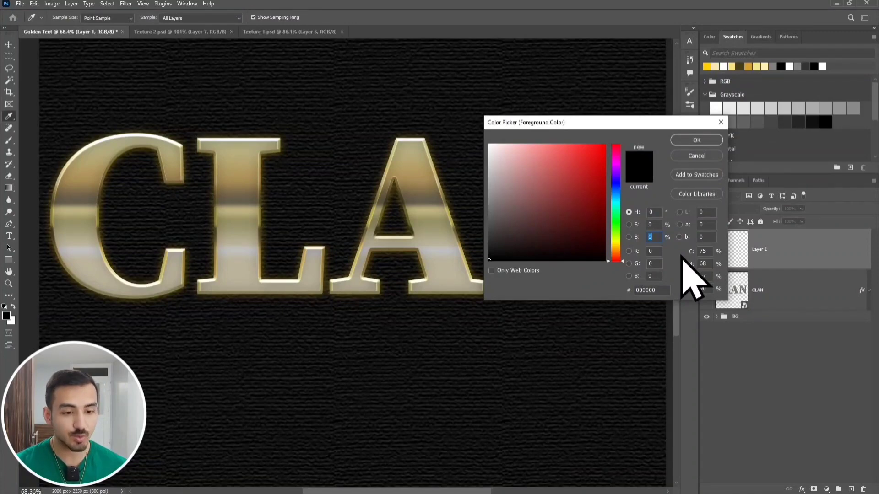
pyautogui.write('20')
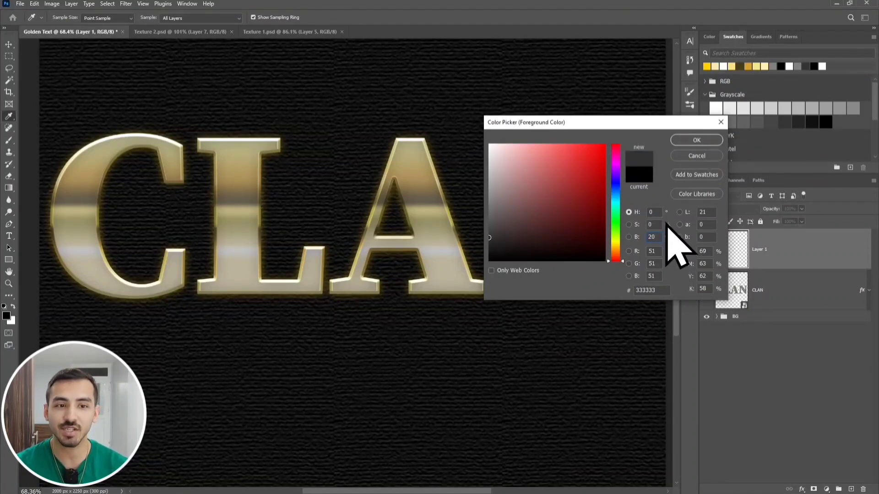
pyautogui.click(696, 140)
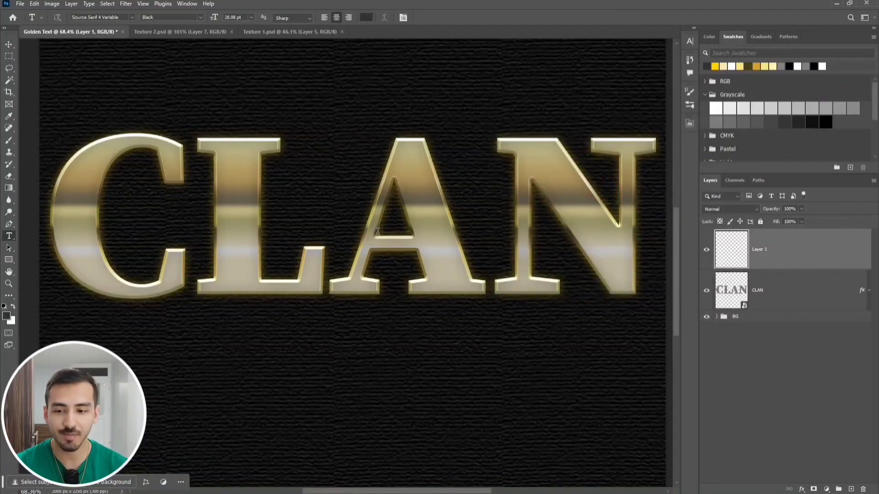
# - Set the background color to light gray at 80% brightness
pyautogui.click(11, 321)
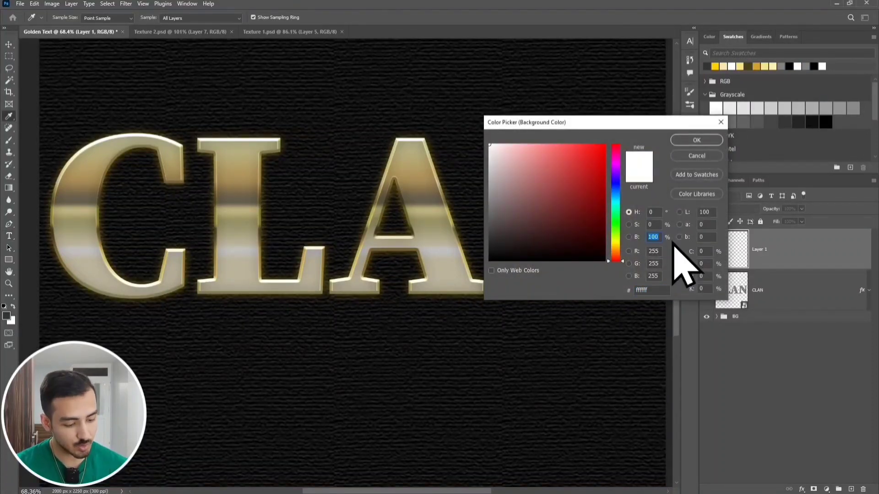
pyautogui.write('80')
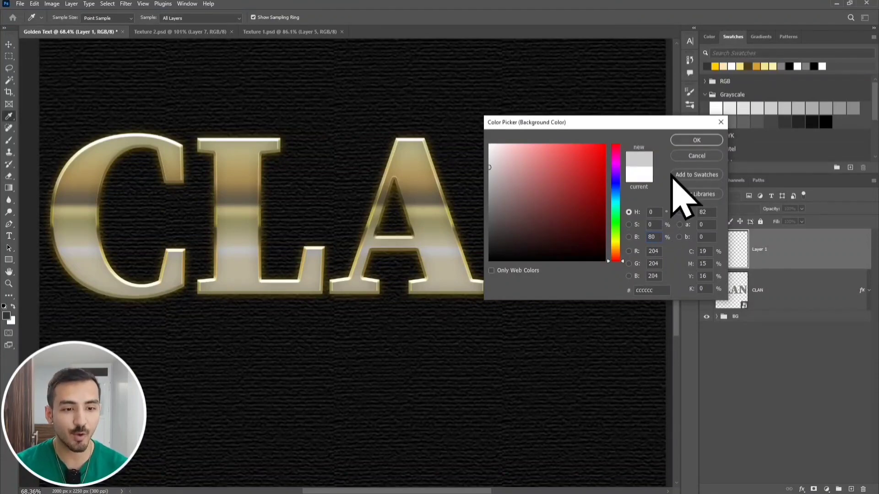
pyautogui.click(699, 140)
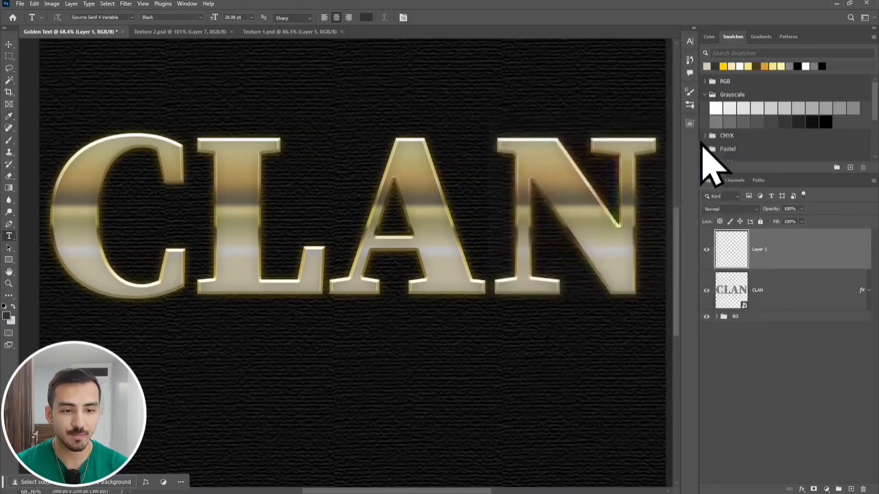
# - Activate the Gradient tool and choose the foreground-to-background preset from the Basics group
pyautogui.click(9, 189)
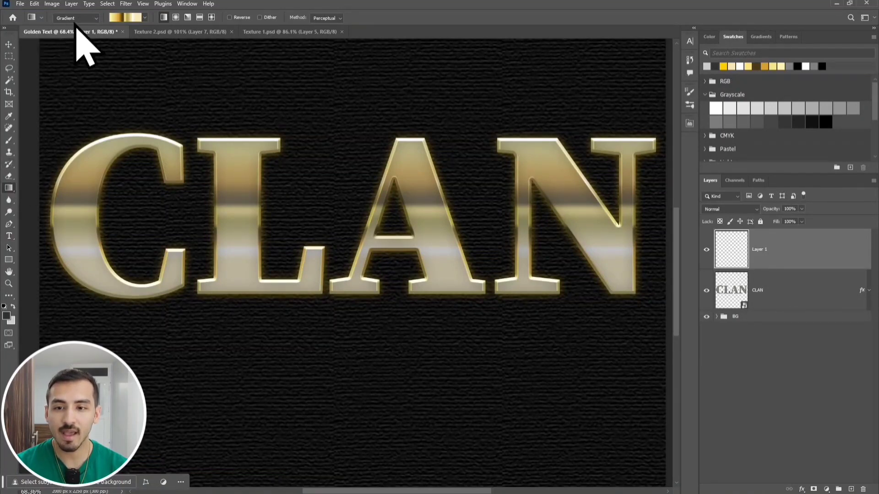
pyautogui.click(145, 18)
pyautogui.scroll(1, 57, 68)
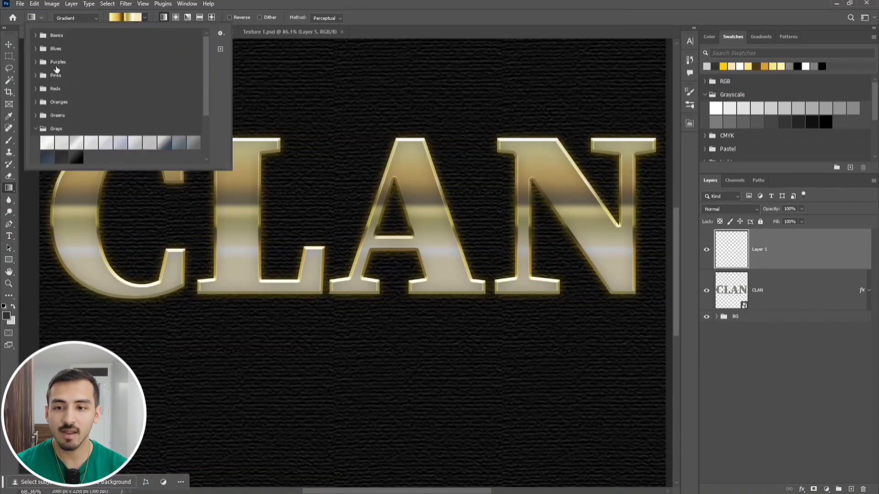
pyautogui.click(35, 36)
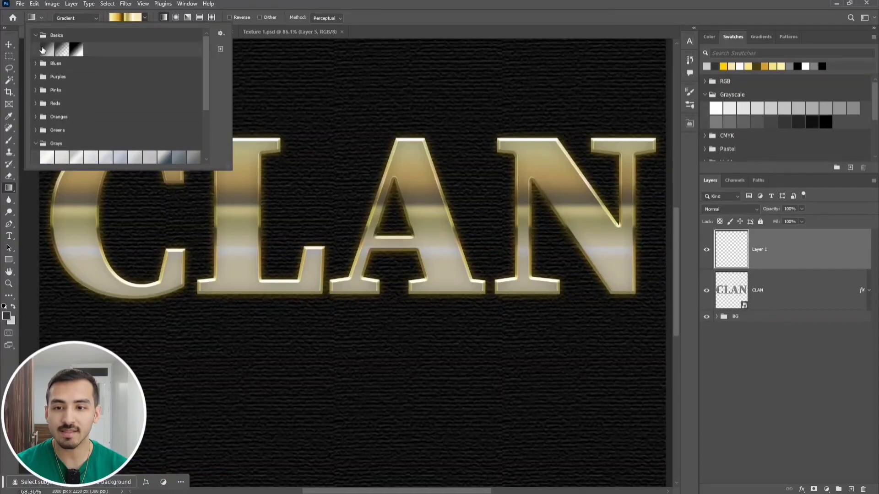
pyautogui.click(43, 50)
pyautogui.click(352, 3)
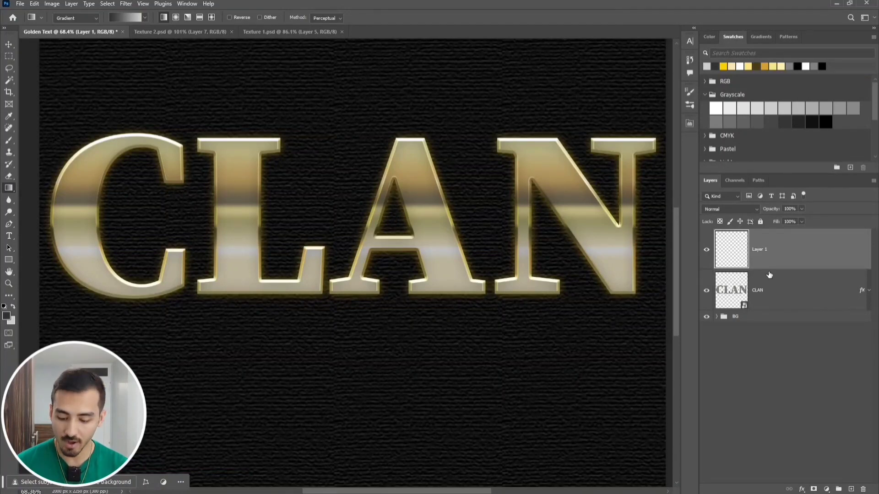
# - Clip the new empty layer to the CLAN layer and set it to Overlay blending at 60% opacity
pyautogui.press('alt')
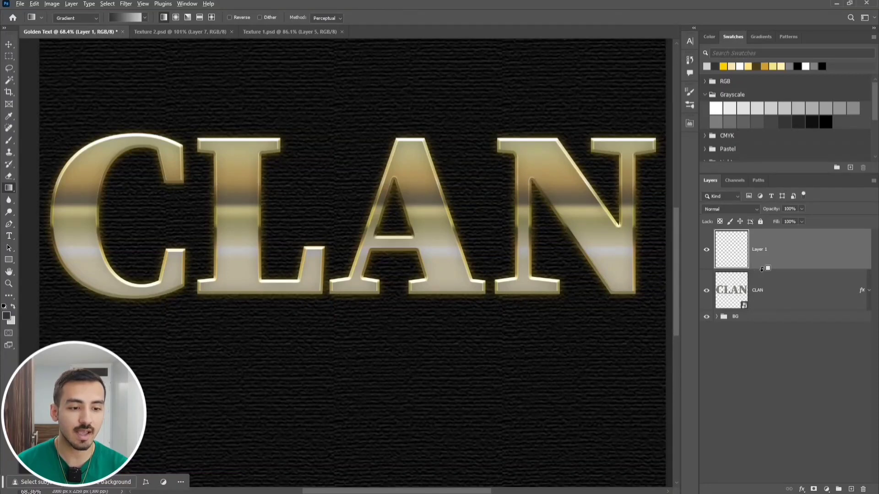
pyautogui.keyDown('alt'); pyautogui.click(762, 269); pyautogui.keyUp('alt')
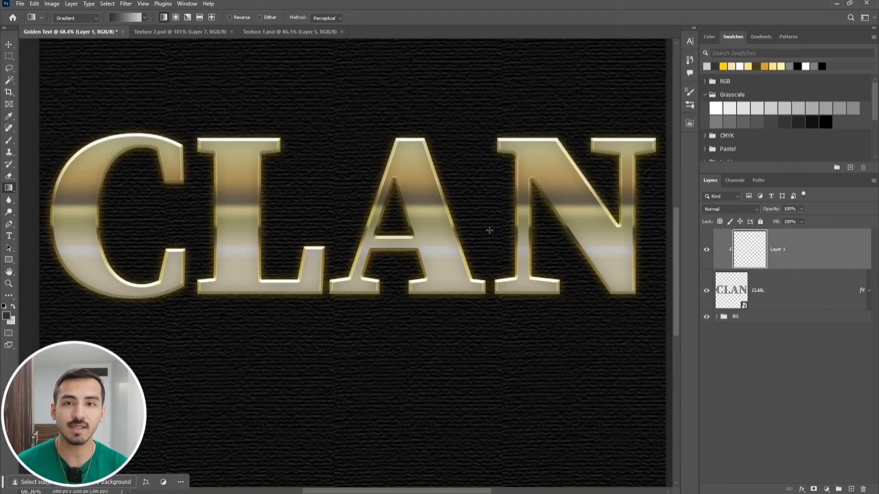
pyautogui.click(748, 209)
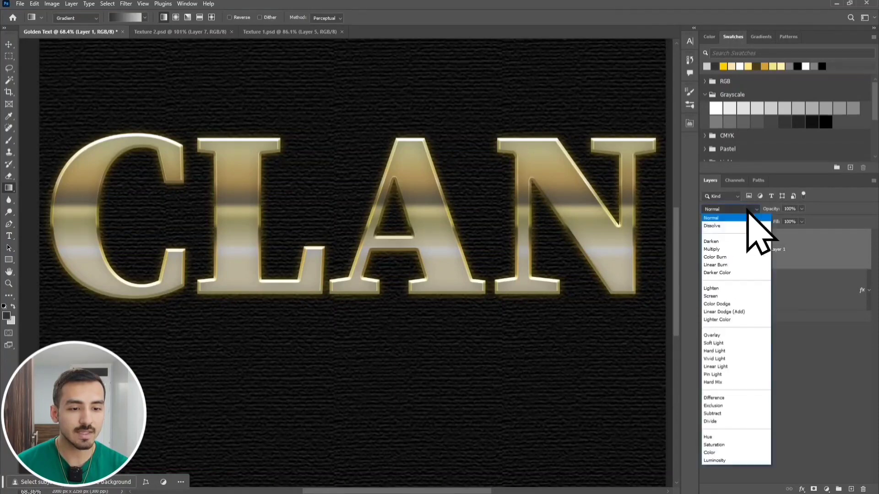
pyautogui.click(722, 336)
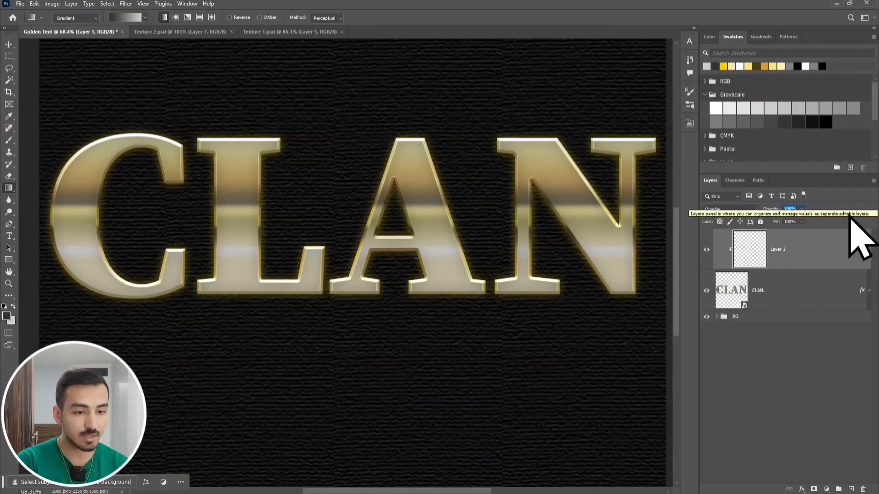
pyautogui.write('60')
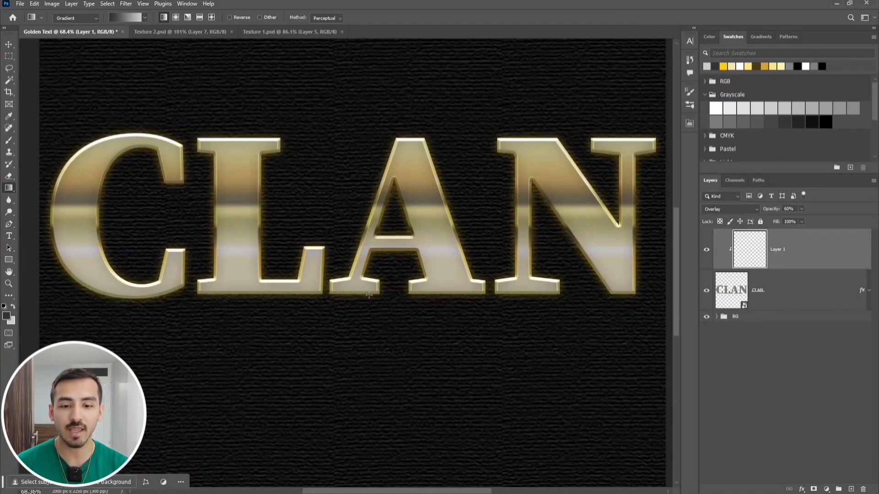
# - Draw a vertical gradient from the base of the letters to their top, and compare the text with the gradient layer hidden and shown
pyautogui.moveTo(368, 294); pyautogui.dragTo(369, 136)
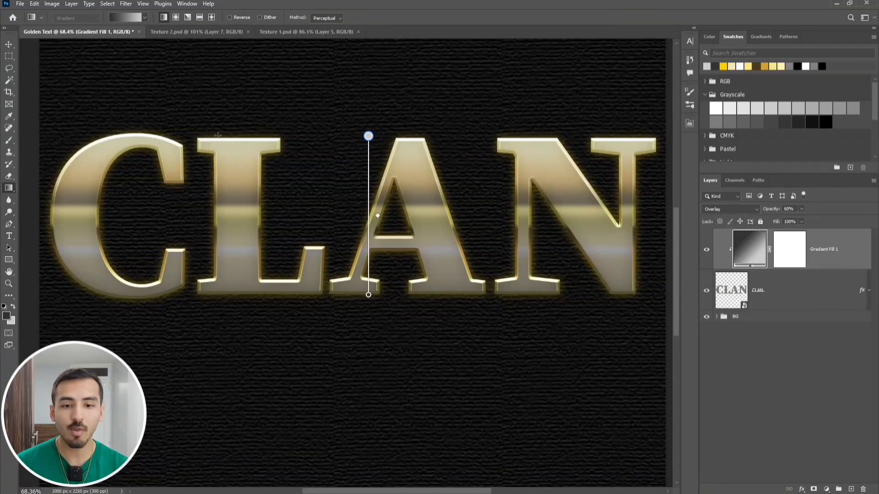
pyautogui.click(784, 401)
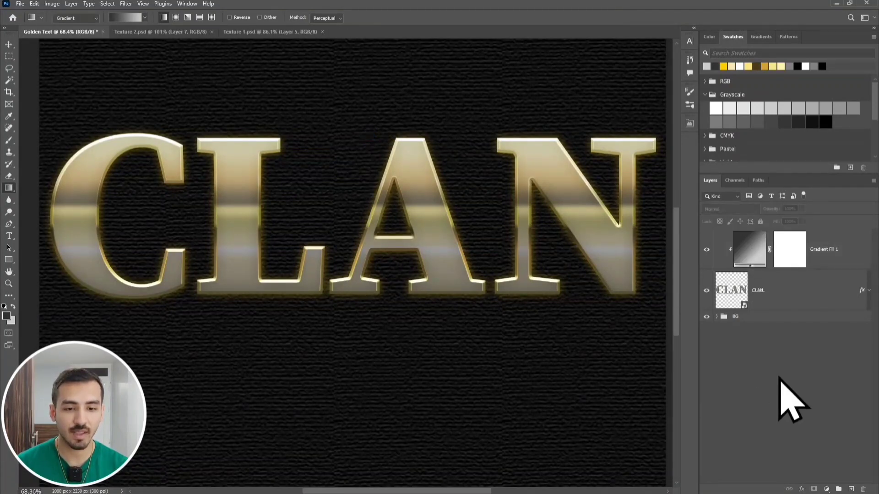
pyautogui.scroll(3, 100, 162)
pyautogui.moveTo(136, 182); pyautogui.dragTo(314, 128)
pyautogui.click(706, 251)
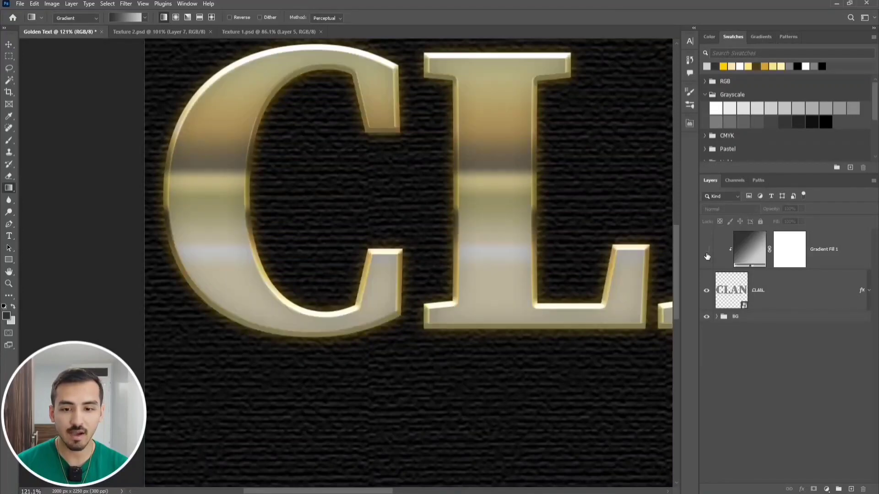
pyautogui.click(707, 252)
pyautogui.click(706, 251)
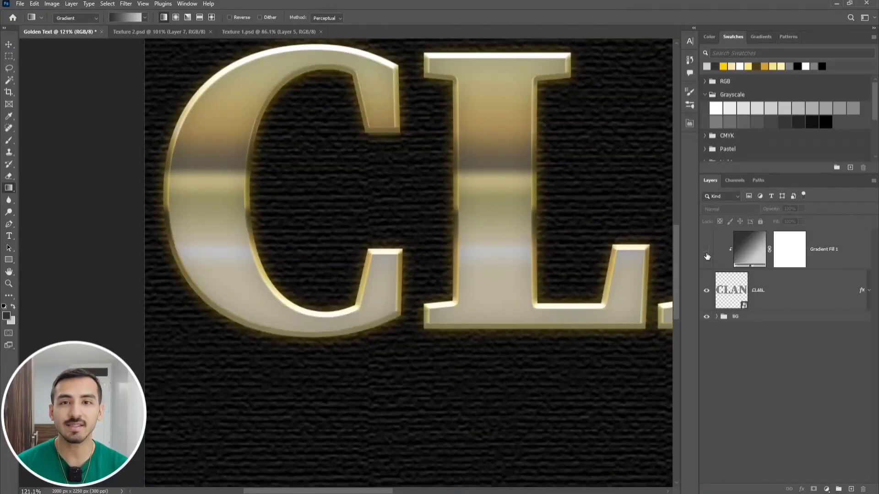
pyautogui.click(707, 256)
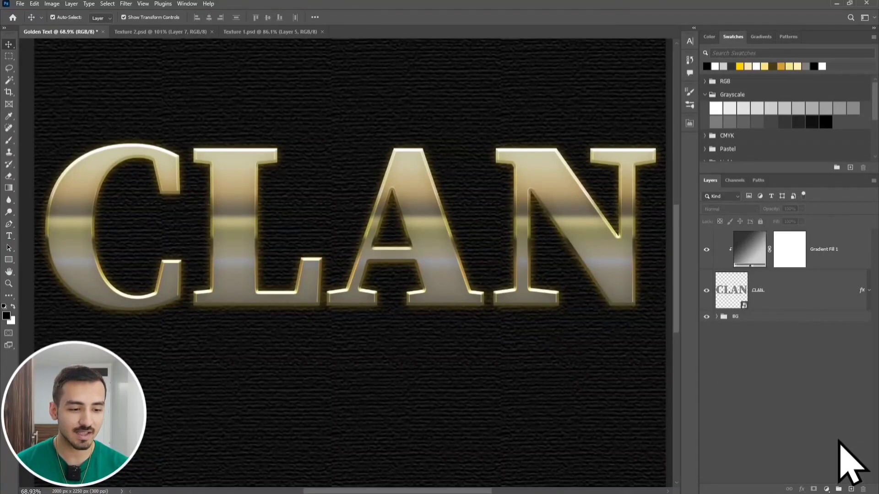
# - Add a new layer above the gradient fill, clip it to the CLAN layer and fill it with the white background color
pyautogui.click(850, 488)
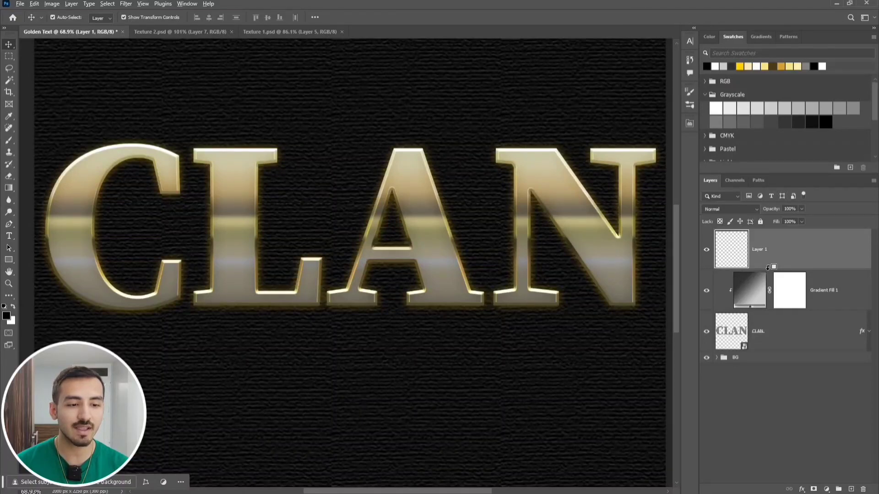
pyautogui.keyDown('alt'); pyautogui.click(767, 267); pyautogui.keyUp('alt')
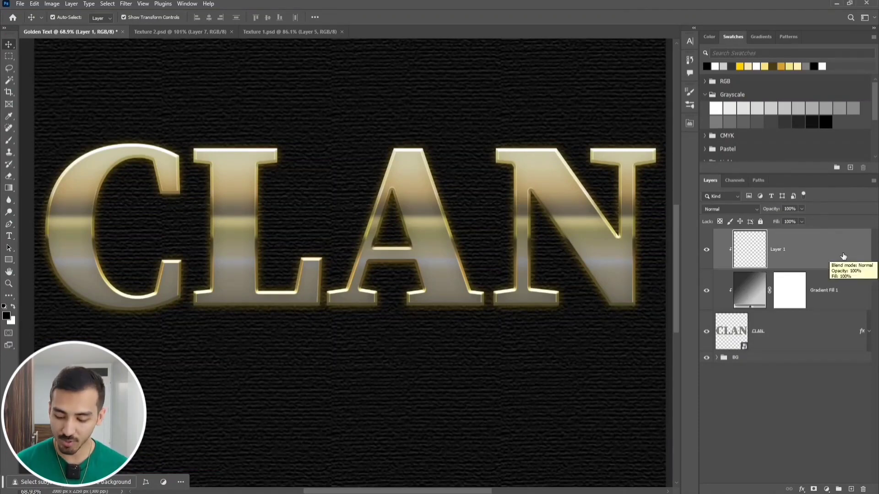
pyautogui.hotkey('ctrl', 'BackSpace')
pyautogui.hotkey('ctrl', 'BackSpace')
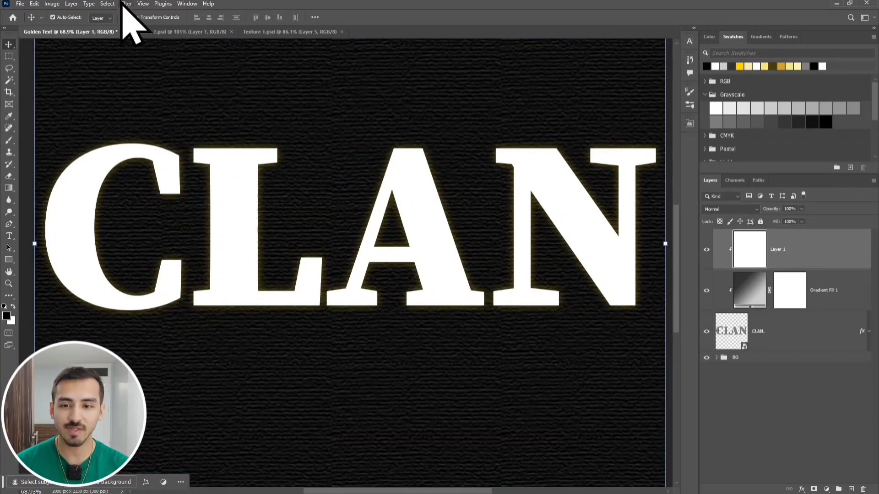
# - Render Clouds on the white clipped layer, set its opacity to 10%, and compare the text with it hidden and shown
pyautogui.click(126, 4)
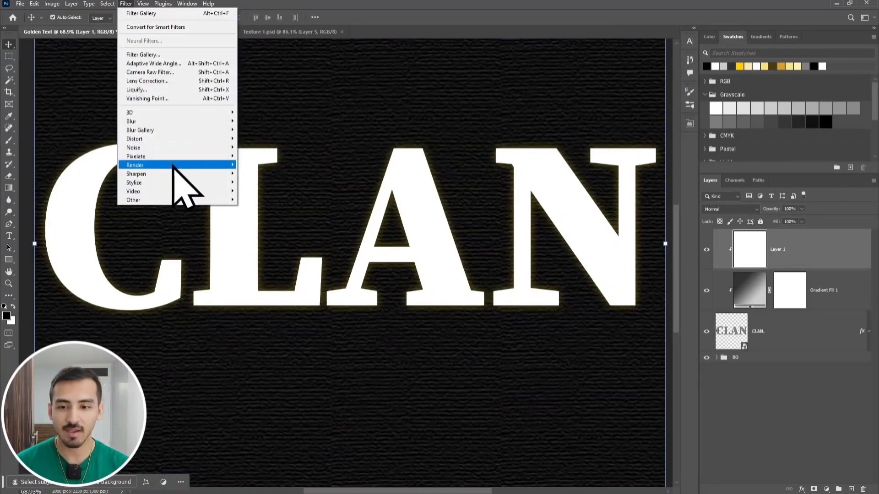
pyautogui.moveTo(191, 166)
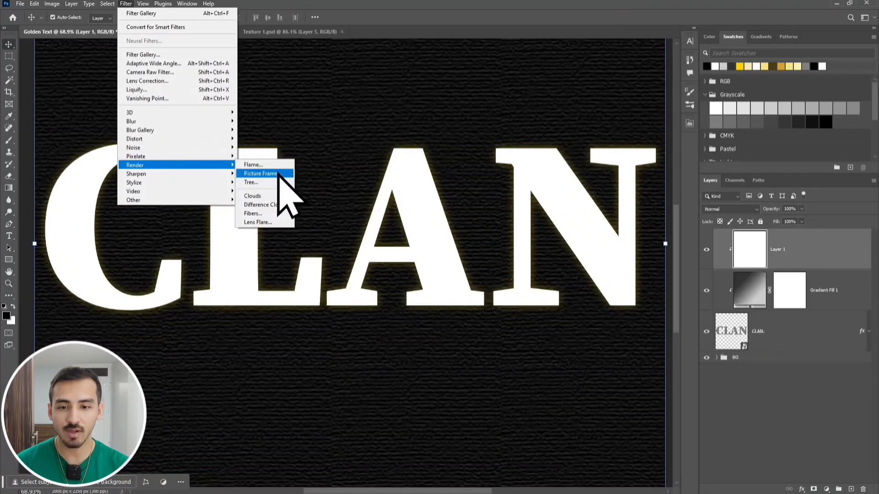
pyautogui.click(270, 196)
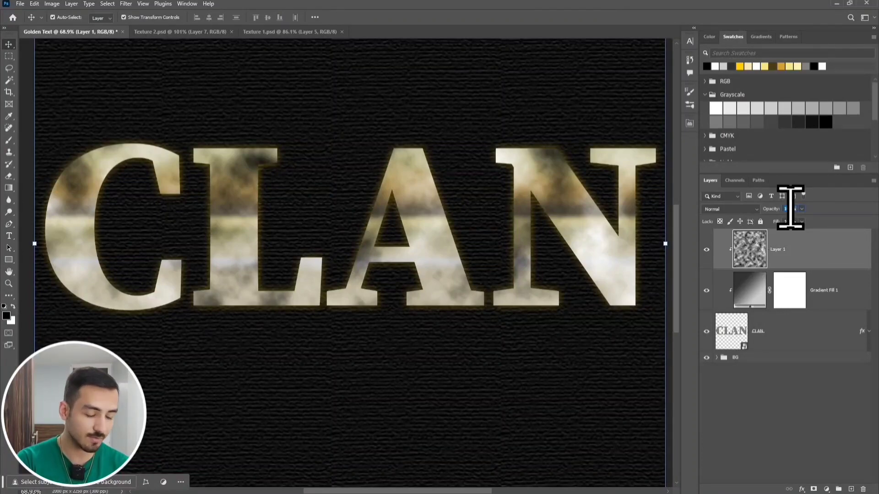
pyautogui.write('10')
pyautogui.click(747, 430)
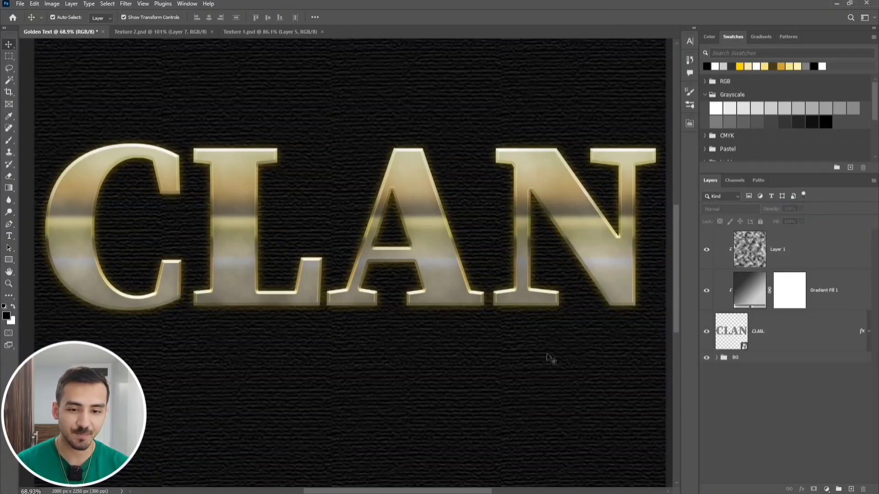
pyautogui.scroll(5, 471, 261)
pyautogui.click(707, 250)
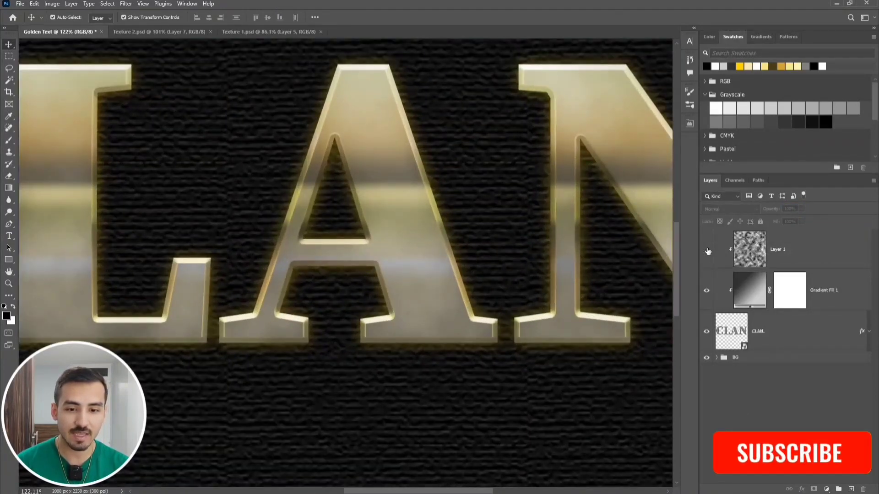
pyautogui.click(707, 250)
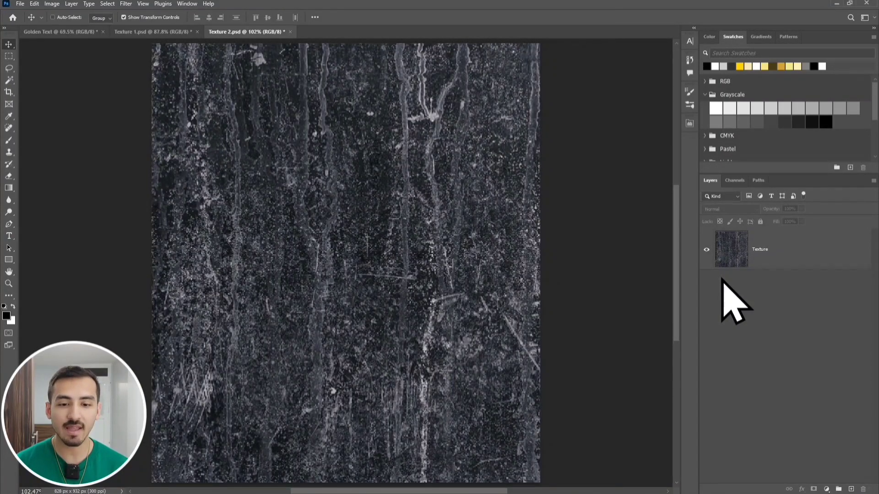
# - Clip the lighter speckled Texture layer to the CLAN text in the Golden Text document
pyautogui.hotkey('ctrl', 'shift', 'Tab')
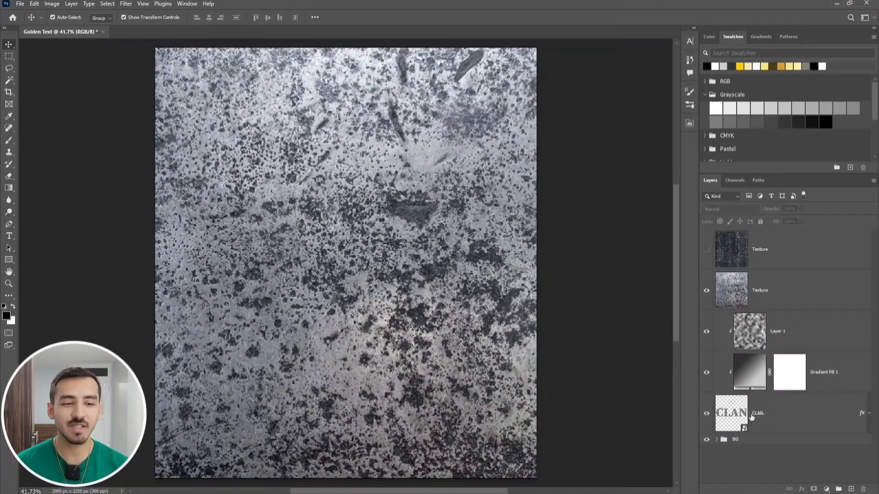
pyautogui.click(781, 303)
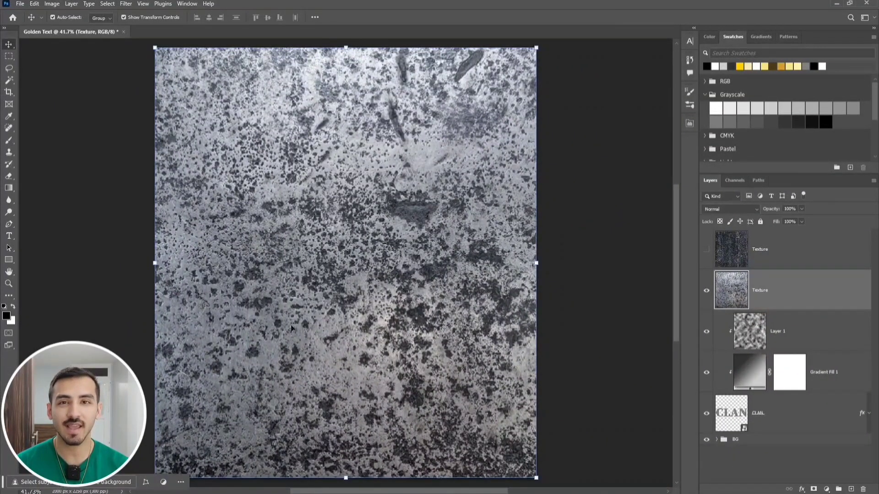
pyautogui.keyDown('alt'); pyautogui.click(778, 308); pyautogui.keyUp('alt')
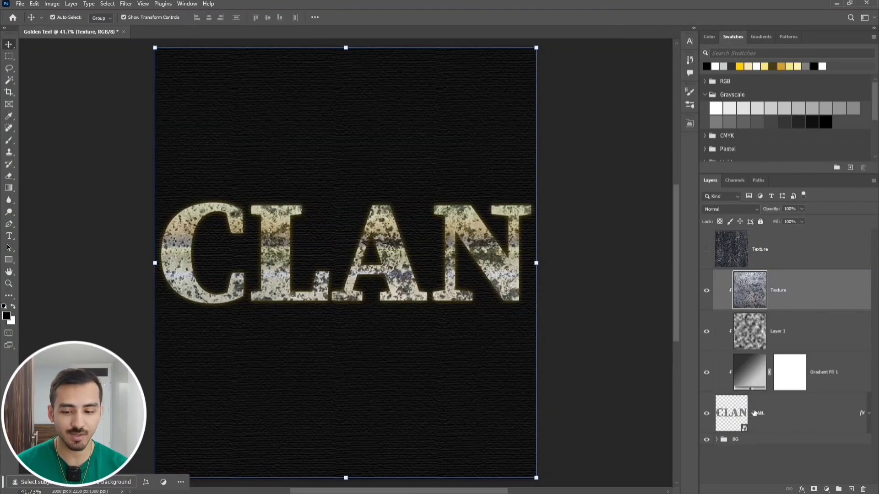
pyautogui.scroll(5, 316, 286)
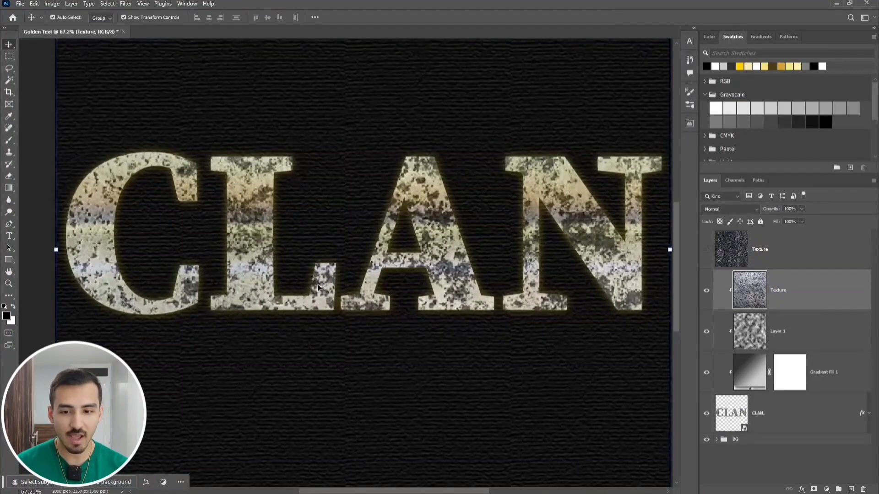
pyautogui.moveTo(389, 273); pyautogui.dragTo(375, 276)
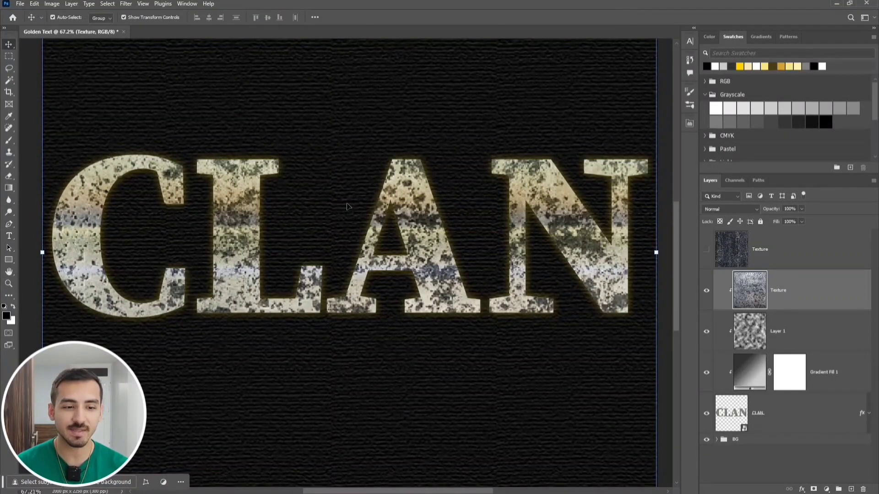
# - Set the clipped Texture layer to 5% opacity with Overlay blending, and check its effect on the letters
pyautogui.click(789, 209)
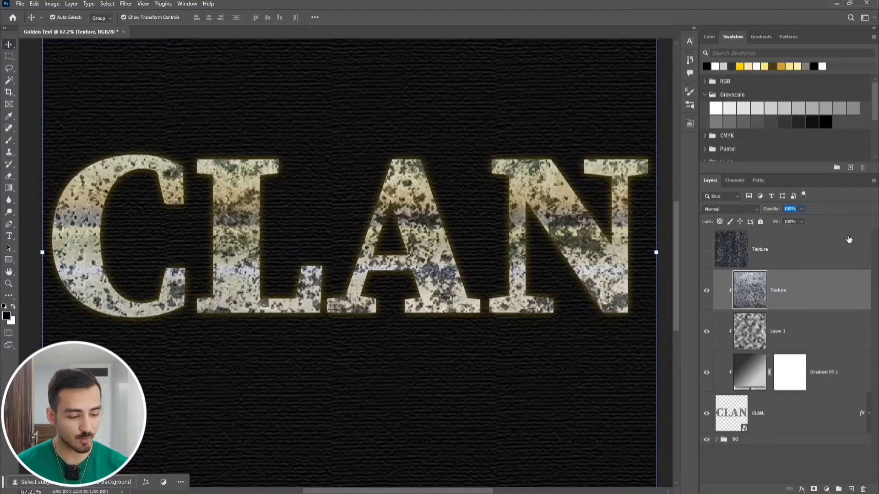
pyautogui.write('5')
pyautogui.press('Return')
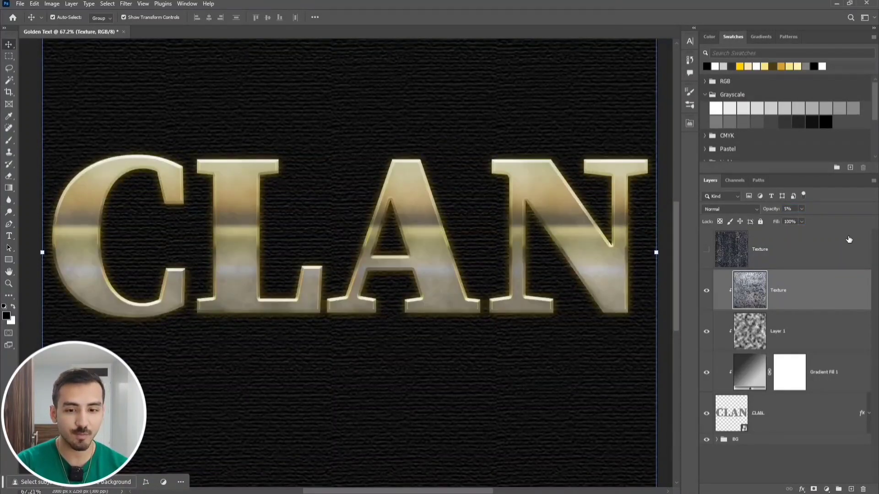
pyautogui.click(724, 210)
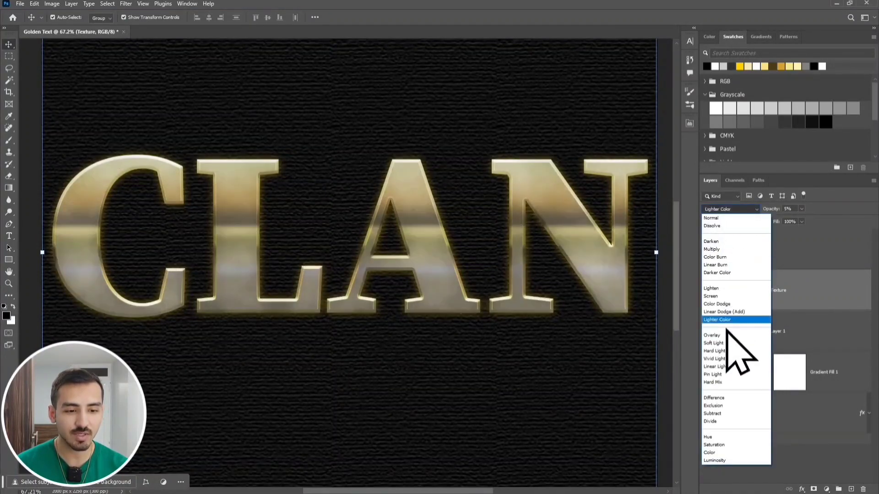
pyautogui.click(724, 336)
pyautogui.scroll(4, 603, 282)
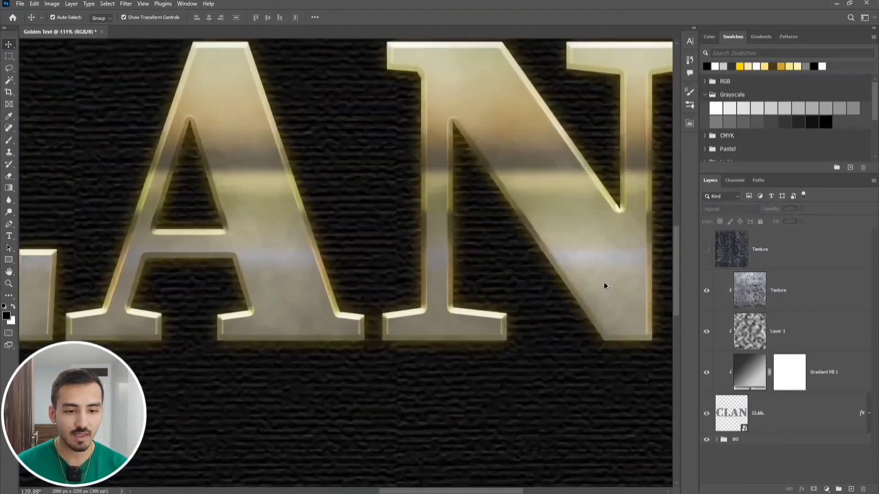
pyautogui.scroll(2, 558, 308)
pyautogui.hscroll(2, 559, 308)
pyautogui.click(707, 292)
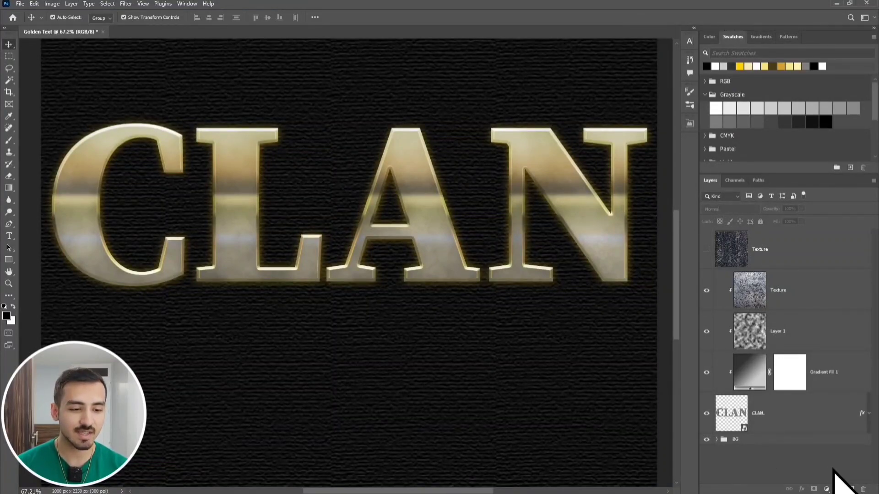
# - Add a Gradient Map adjustment layer on top of the layer stack using the saved gold gradient preset
pyautogui.click(827, 489)
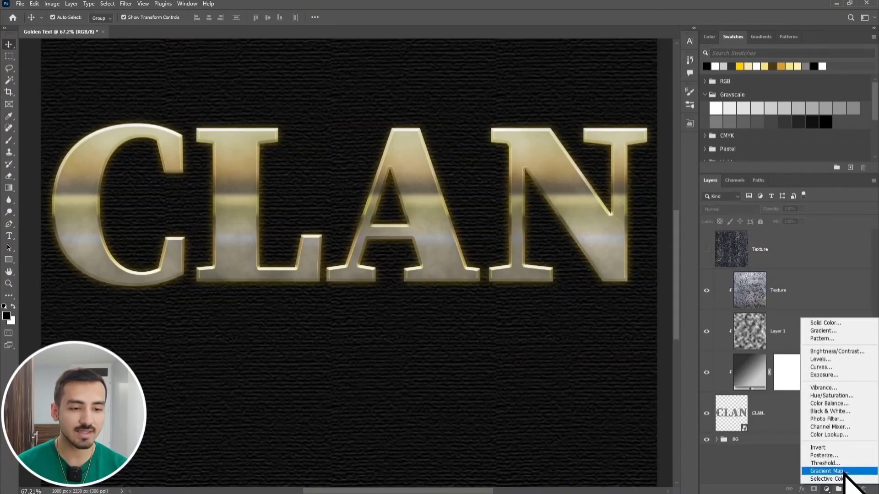
pyautogui.click(829, 472)
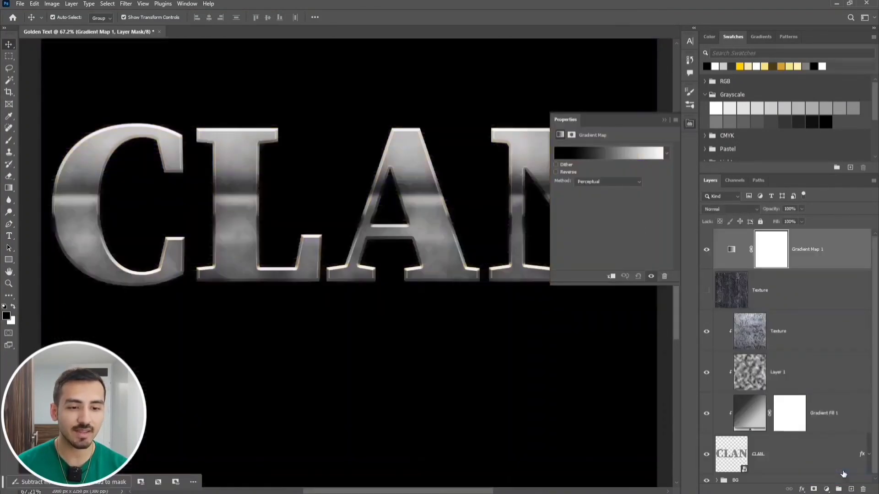
pyautogui.click(661, 154)
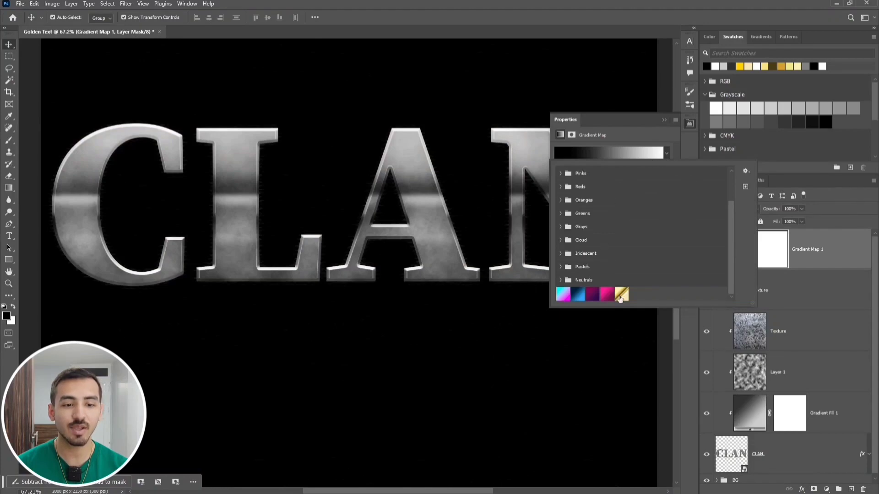
pyautogui.click(621, 297)
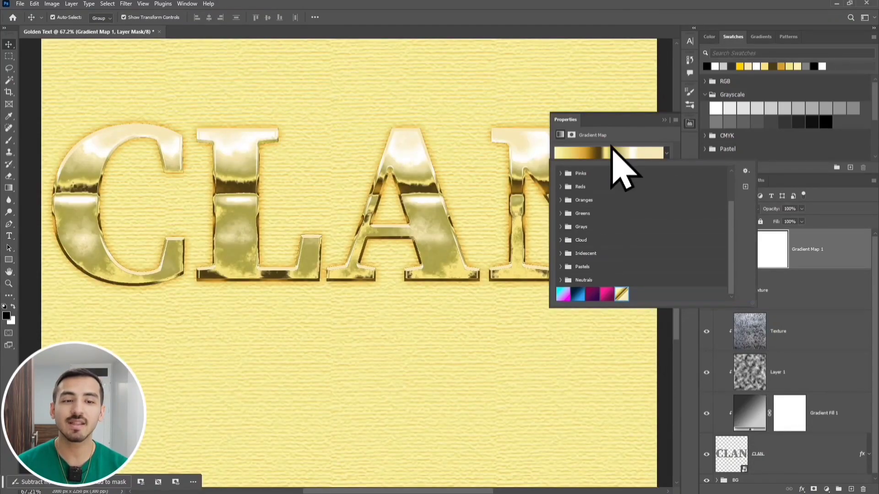
pyautogui.click(621, 128)
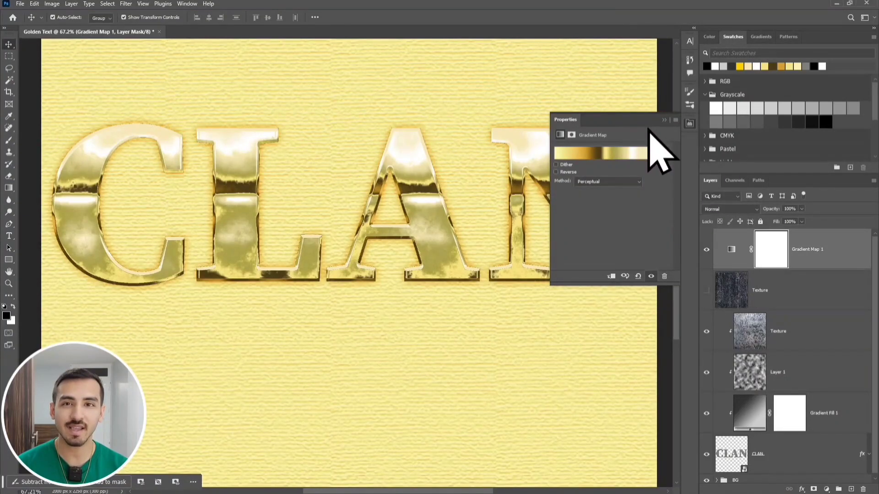
pyautogui.click(664, 120)
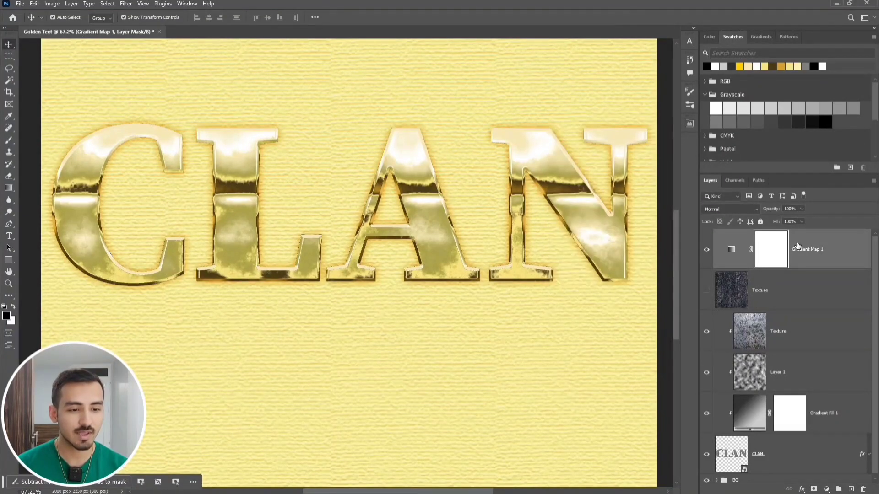
# - Move the Gradient Map layer beneath the dark Texture layer and clip it to the CLAN text
pyautogui.moveTo(798, 247); pyautogui.dragTo(792, 305)
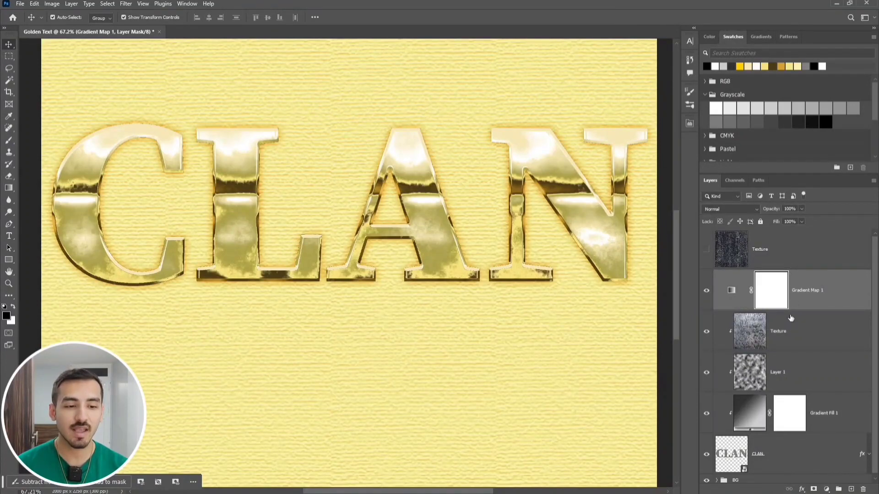
pyautogui.keyDown('alt'); pyautogui.click(749, 309); pyautogui.keyUp('alt')
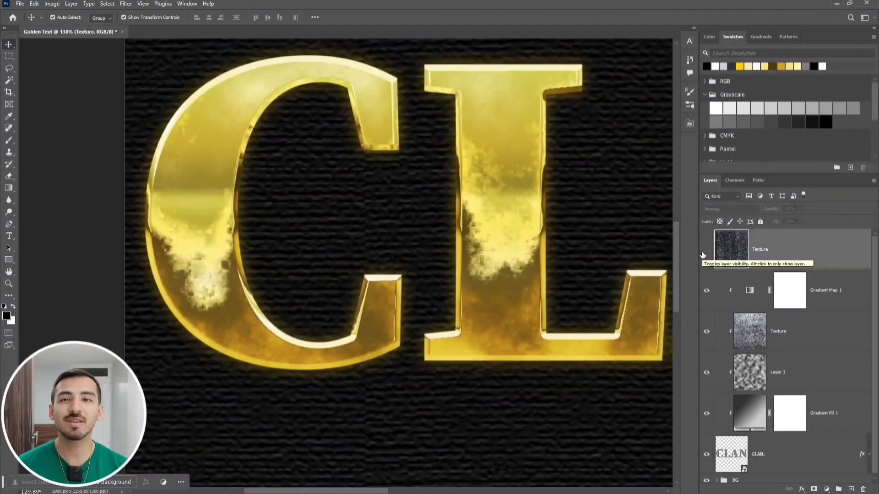
# - Show the dark Texture layer at the top of the layer stack and set its blending mode to Lighten
pyautogui.click(706, 250)
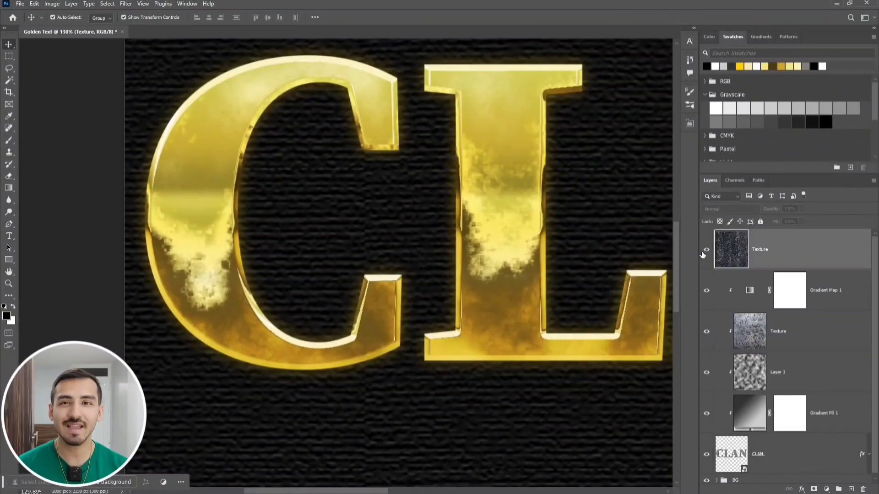
pyautogui.click(705, 250)
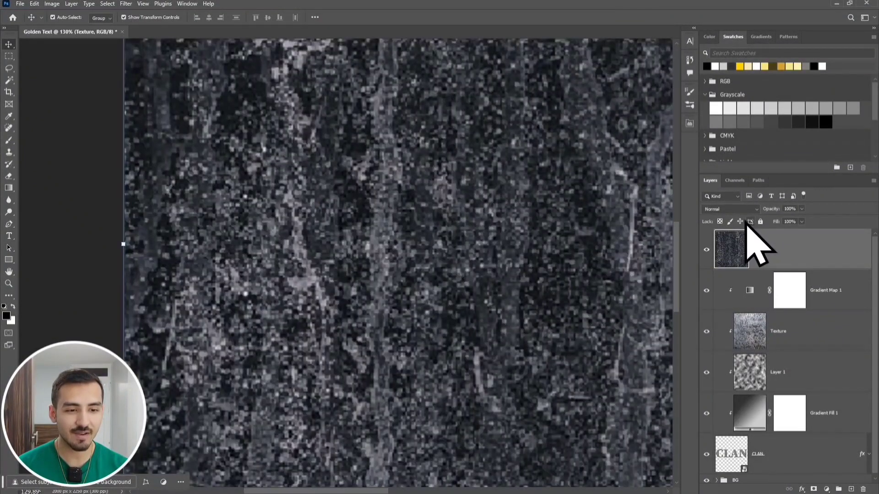
pyautogui.click(741, 212)
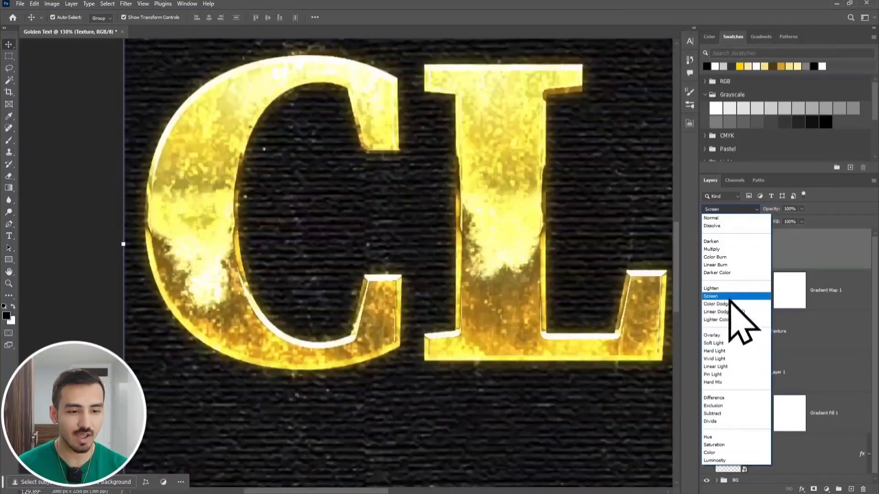
pyautogui.click(727, 289)
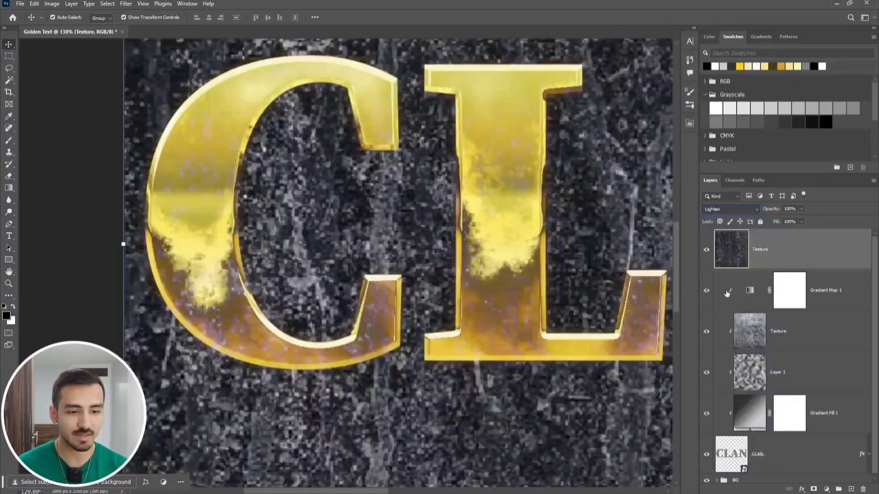
# - Clip the dark Texture layer to the CLAN text, set its opacity to 50%, and check the effect across the letters
pyautogui.keyDown('alt'); pyautogui.click(756, 269); pyautogui.keyUp('alt')
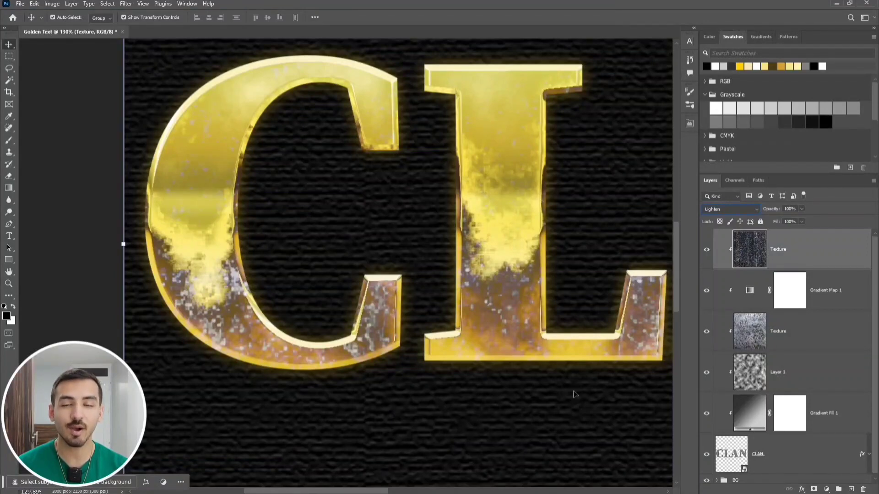
pyautogui.click(790, 208)
pyautogui.write('50')
pyautogui.press('Return')
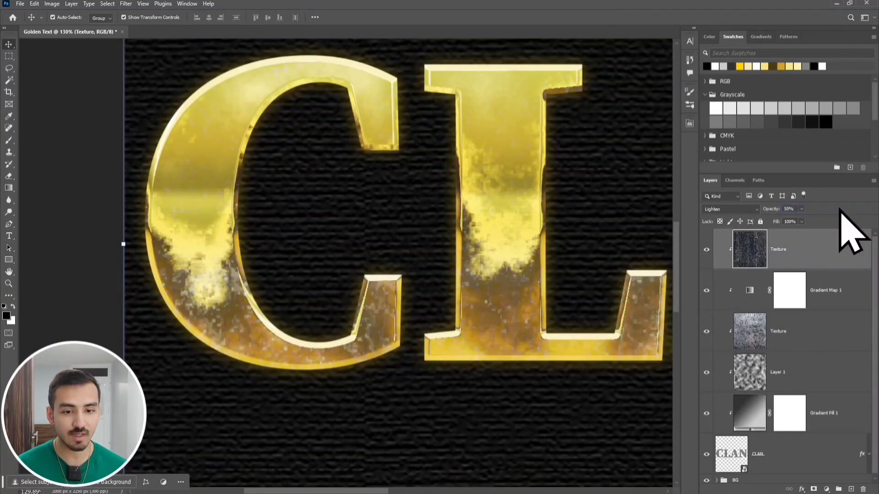
pyautogui.moveTo(510, 338); pyautogui.dragTo(384, 338)
pyautogui.moveTo(670, 309); pyautogui.dragTo(454, 336)
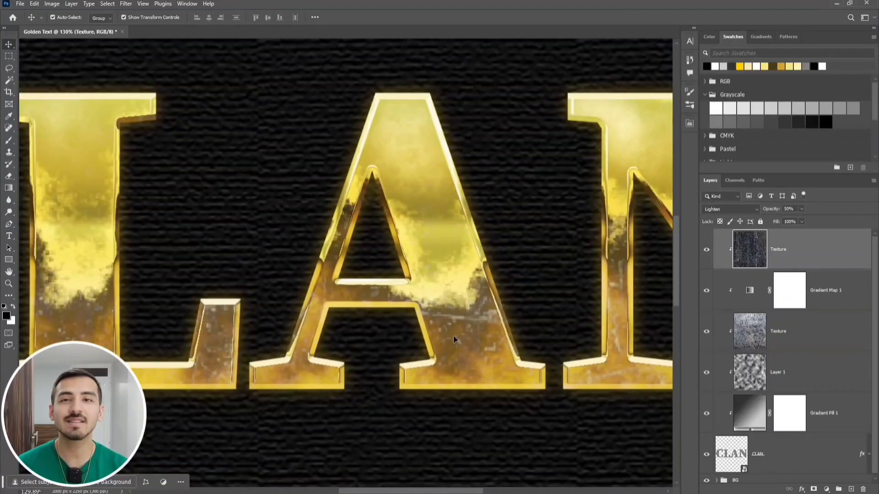